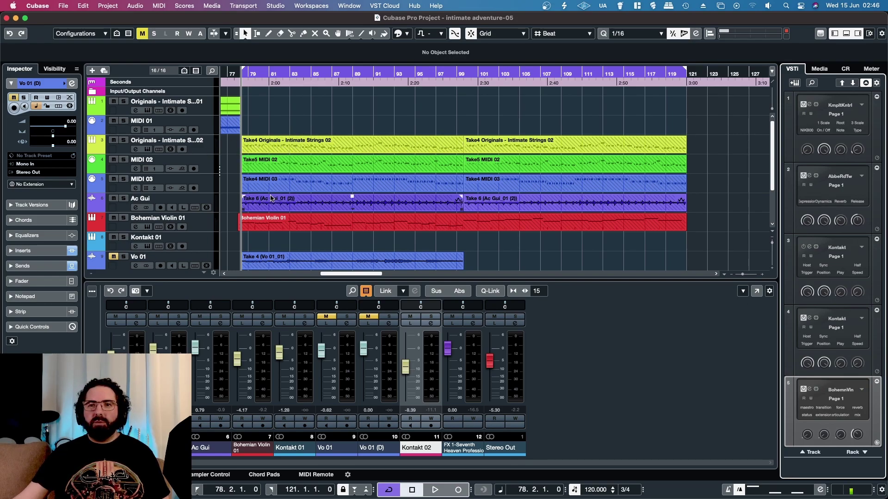
# - Inspect the Kontakt 02 channel settings and the Shimmer Shake Strike 2 percussion instrument, closing each window after viewing
pyautogui.click(433, 324)
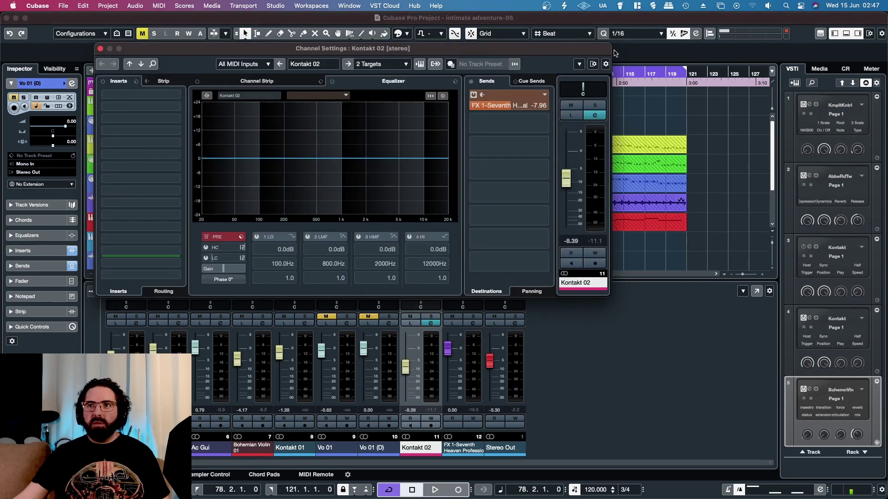
pyautogui.click(100, 49)
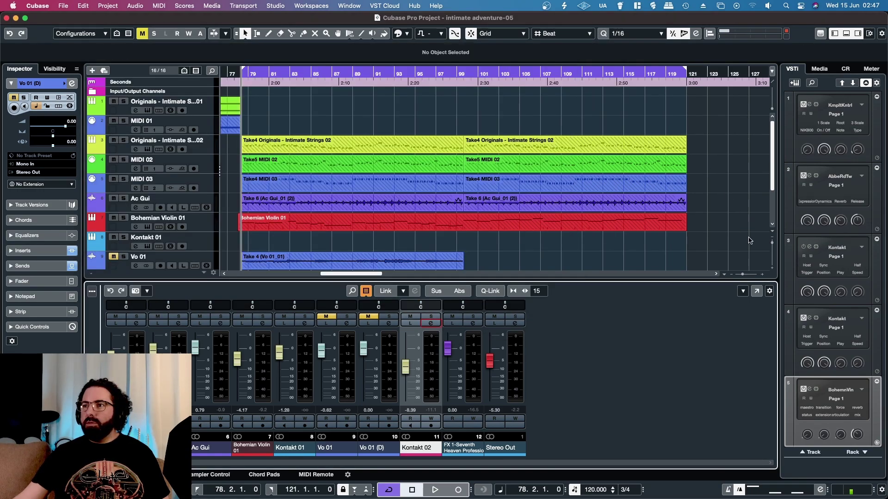
pyautogui.click(810, 319)
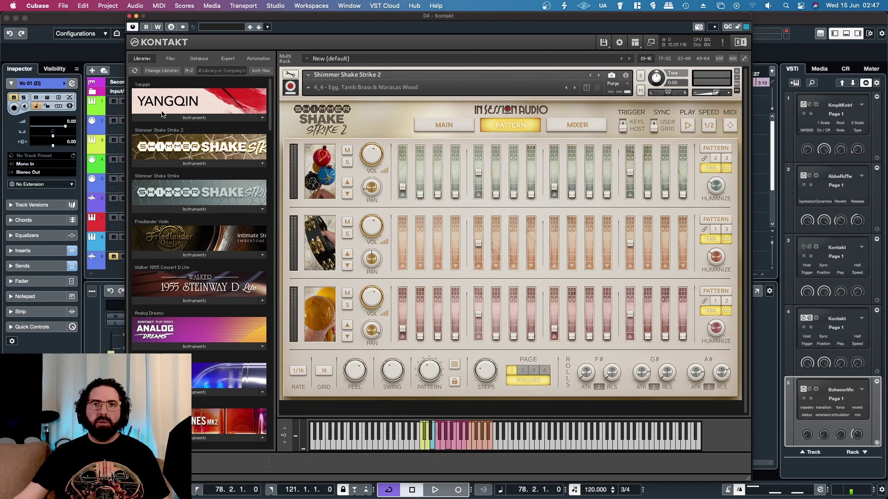
pyautogui.click(129, 16)
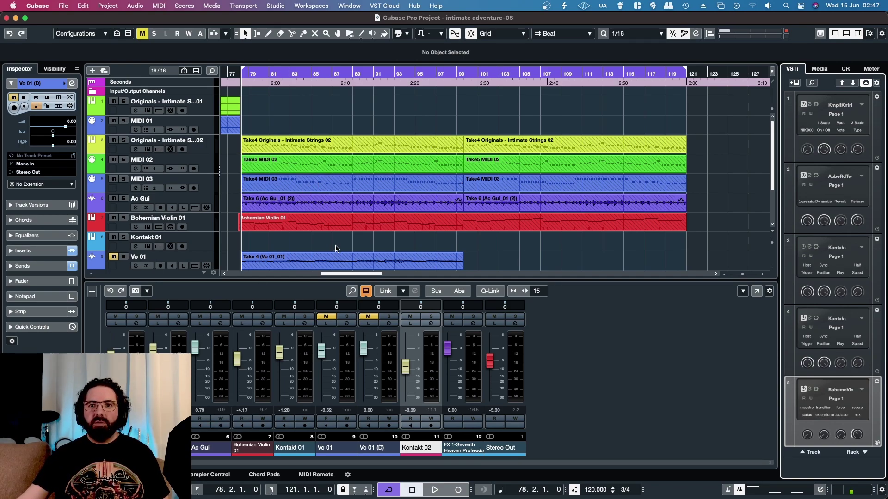
# - Play the loop, solo the Ac Gui channel and load Neutron 4 in its insert slot 5
pyautogui.press('space')
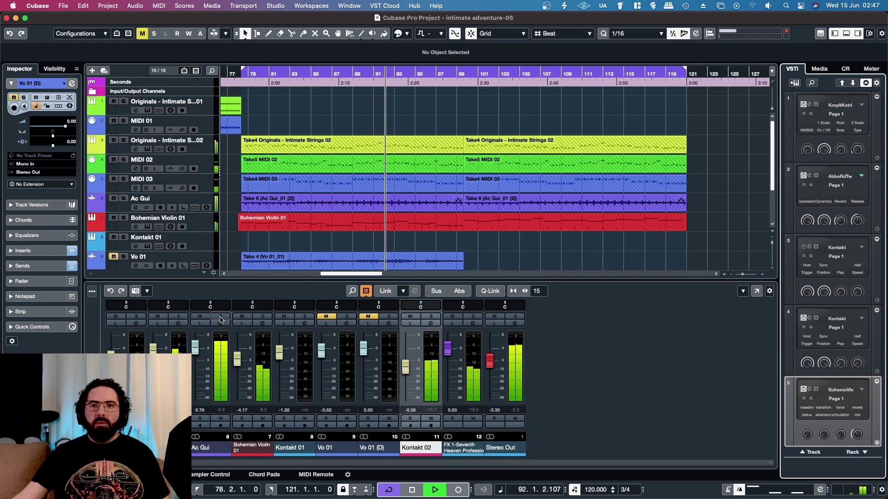
pyautogui.click(221, 317)
pyautogui.click(220, 324)
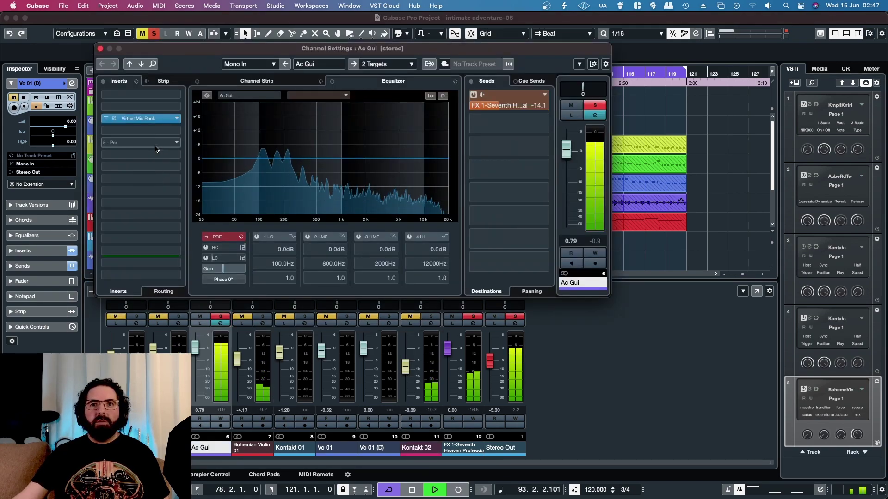
pyautogui.click(153, 131)
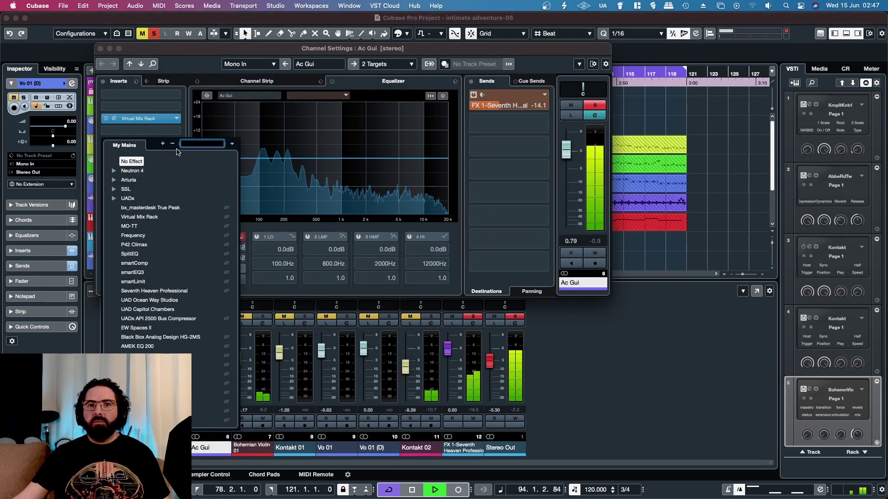
pyautogui.click(130, 171)
pyautogui.click(134, 180)
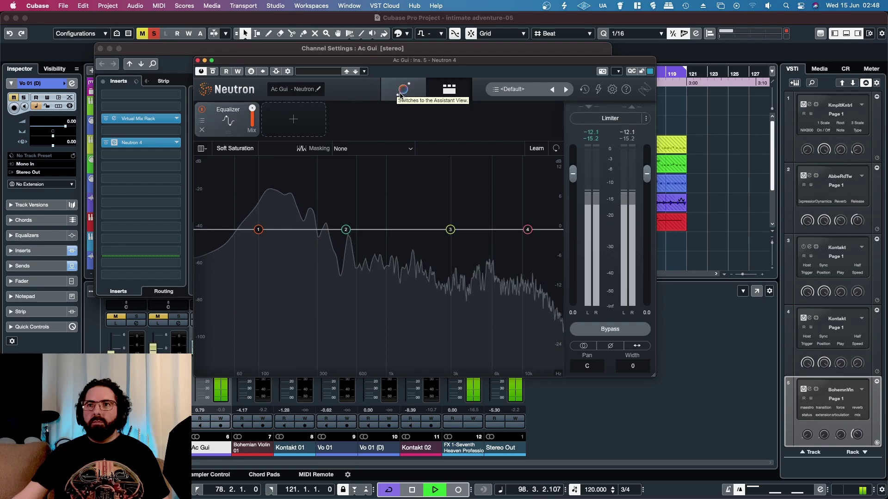
# - Run Neutron's Assistant on the guitar and set the target to Guitar, Acoustic Guitar
pyautogui.click(402, 90)
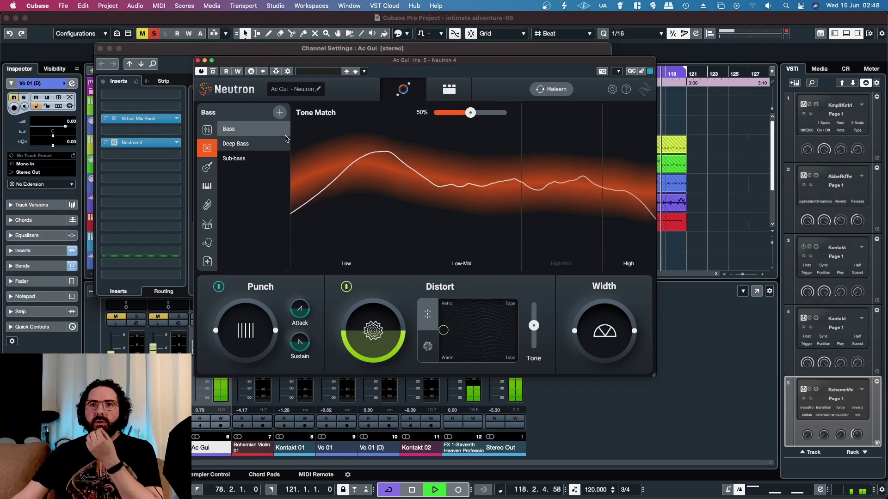
pyautogui.click(204, 172)
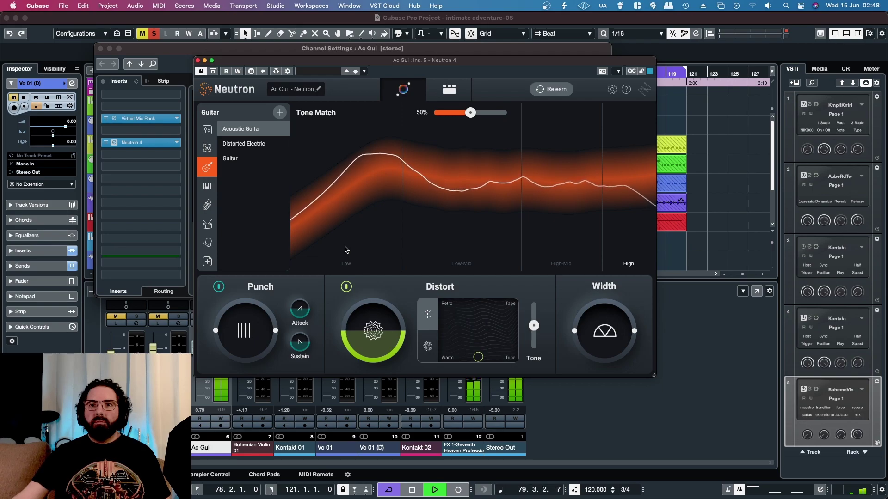
# - Compare the guitar with Neutron bypassed and active, audition Tone Match at 15% and 100%, and return it to 50%
pyautogui.click(214, 72)
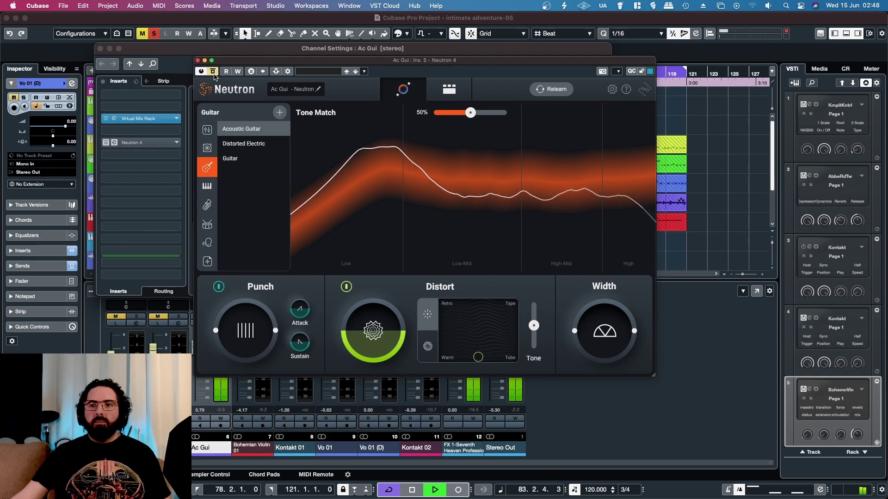
pyautogui.click(214, 72)
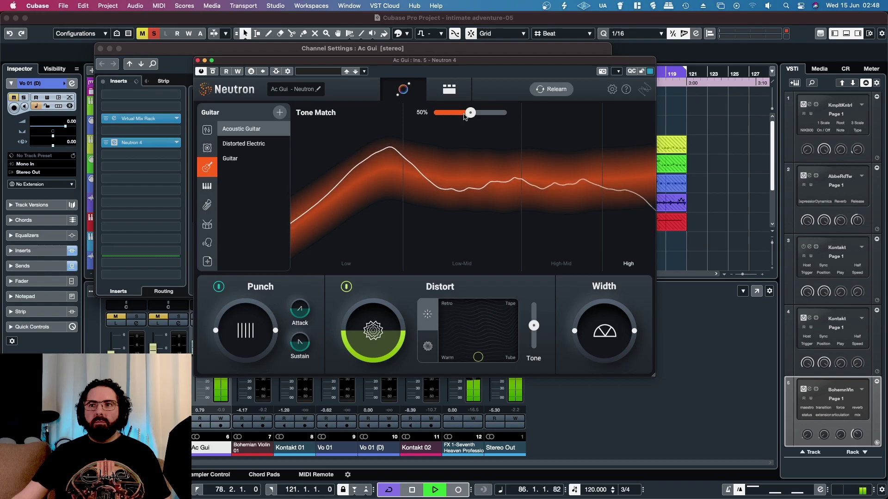
pyautogui.moveTo(467, 115); pyautogui.dragTo(447, 117)
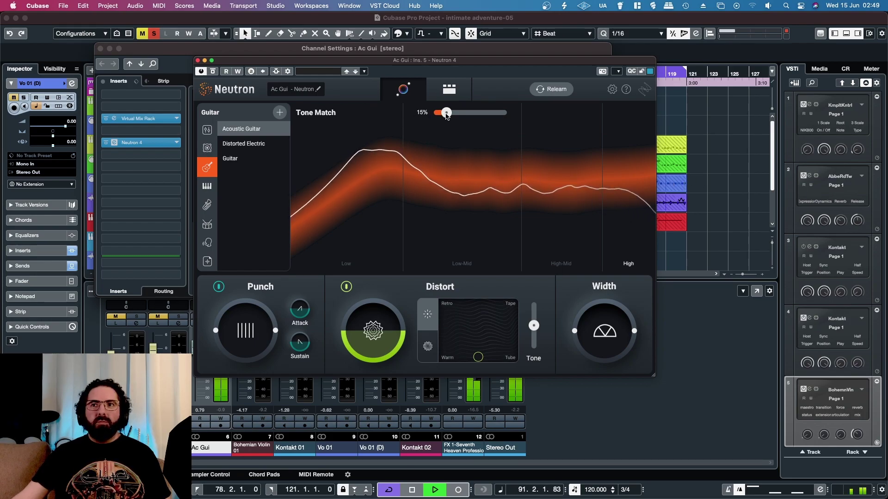
pyautogui.moveTo(446, 114); pyautogui.dragTo(507, 121)
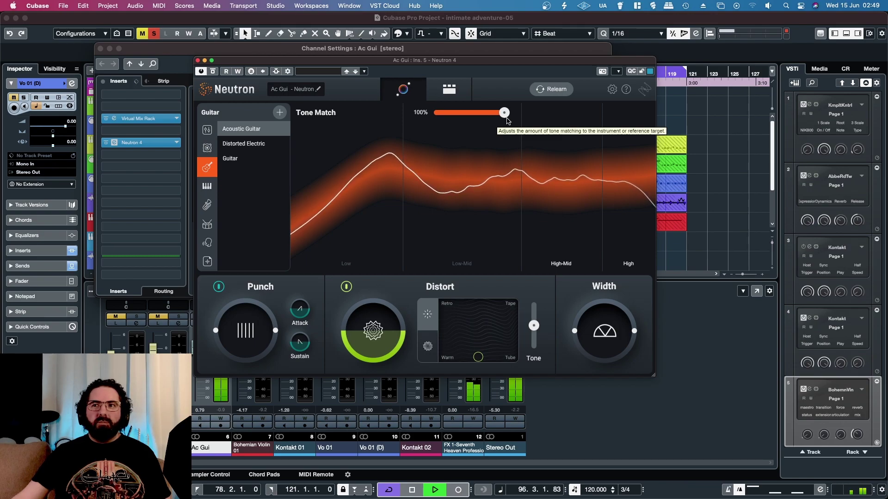
pyautogui.moveTo(507, 121); pyautogui.dragTo(469, 123)
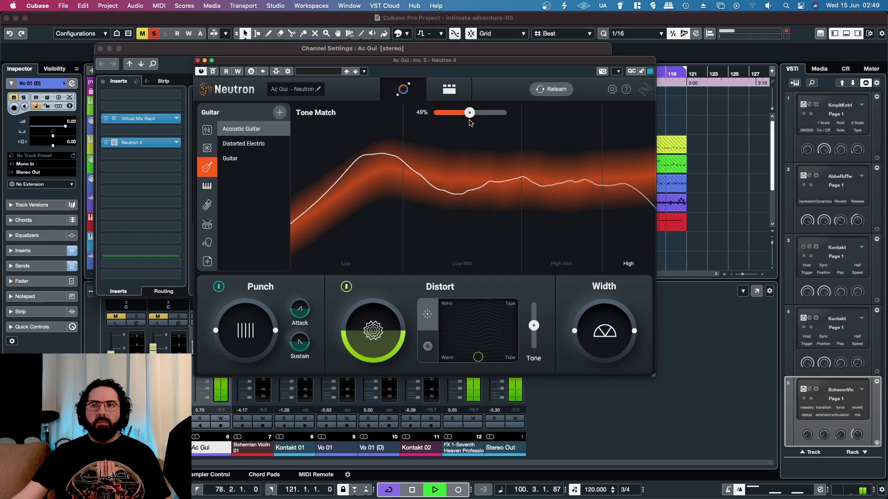
pyautogui.scroll(1, 470, 122)
# - Review Neutron's Sculptor, Equalizer, both Compressors and Exciter in the detailed view, plus the guitar's Virtual Mix Rack insert
pyautogui.click(437, 101)
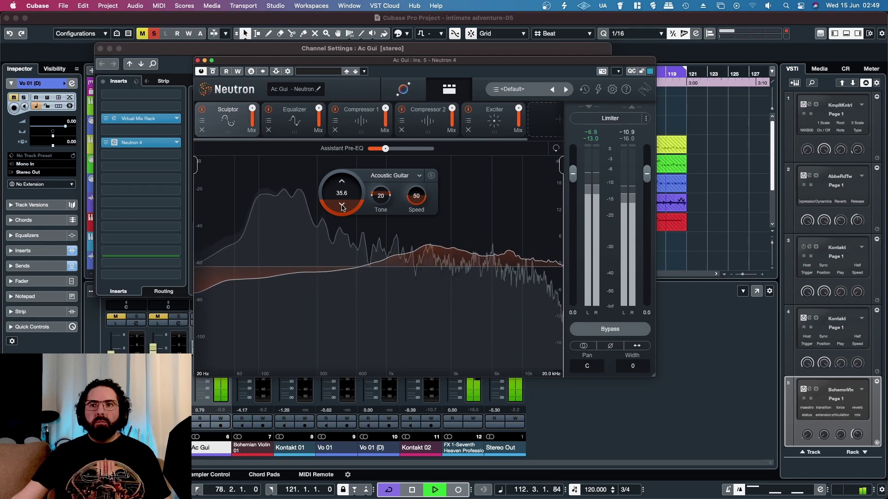
pyautogui.click(294, 120)
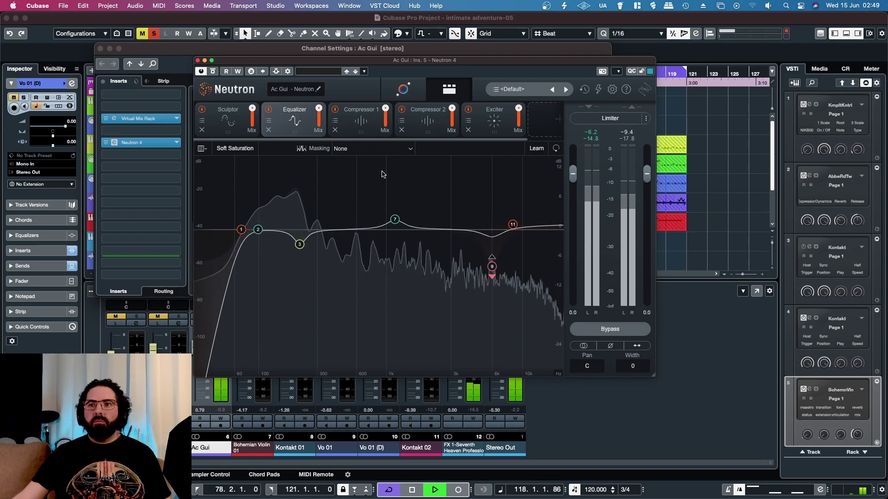
pyautogui.click(358, 127)
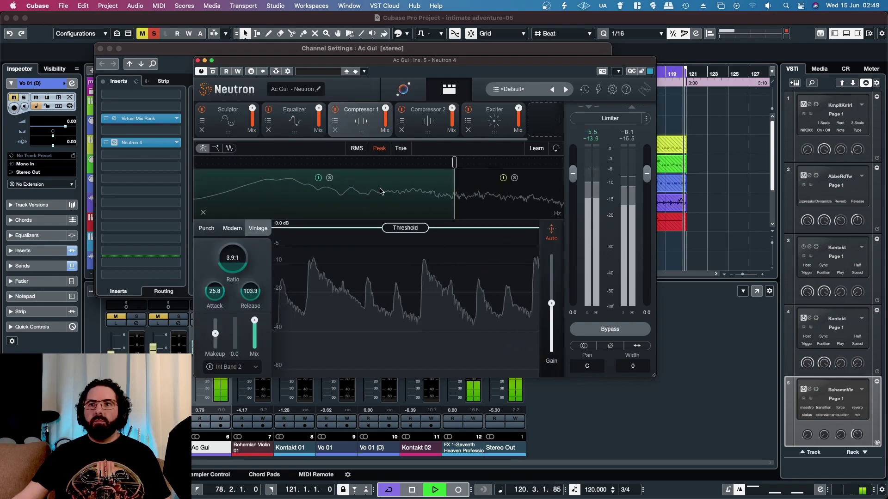
pyautogui.click(473, 192)
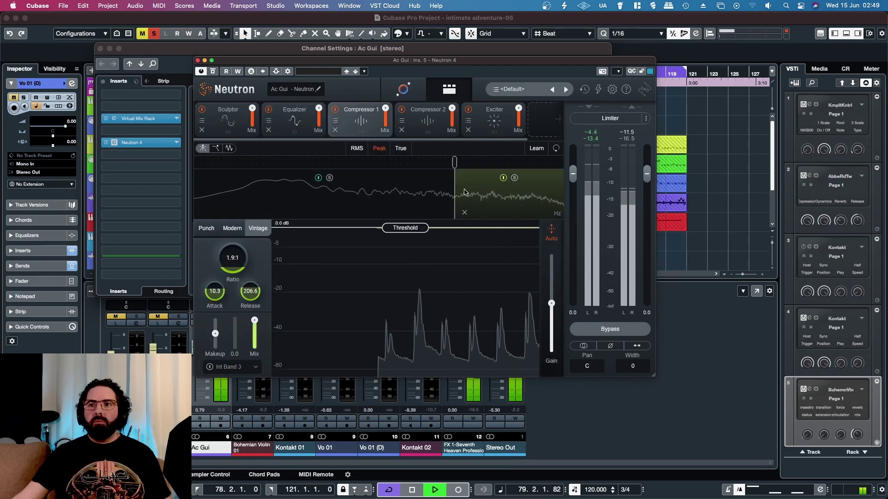
pyautogui.click(413, 115)
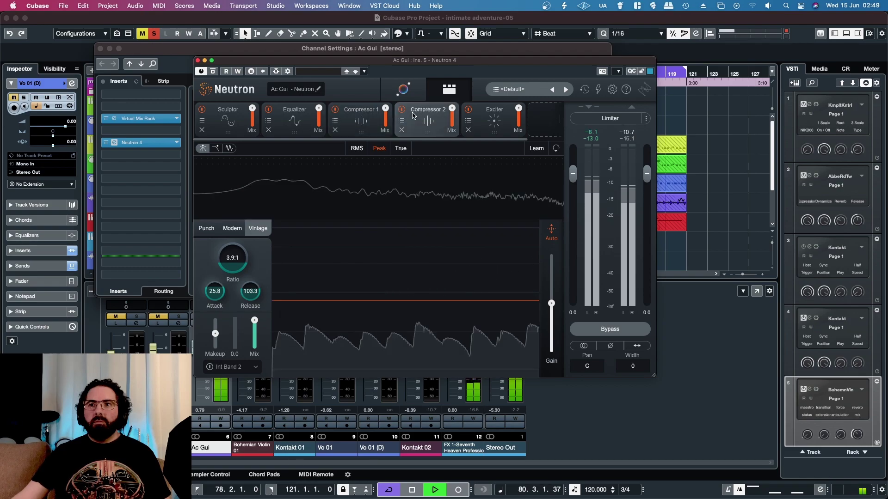
pyautogui.click(480, 131)
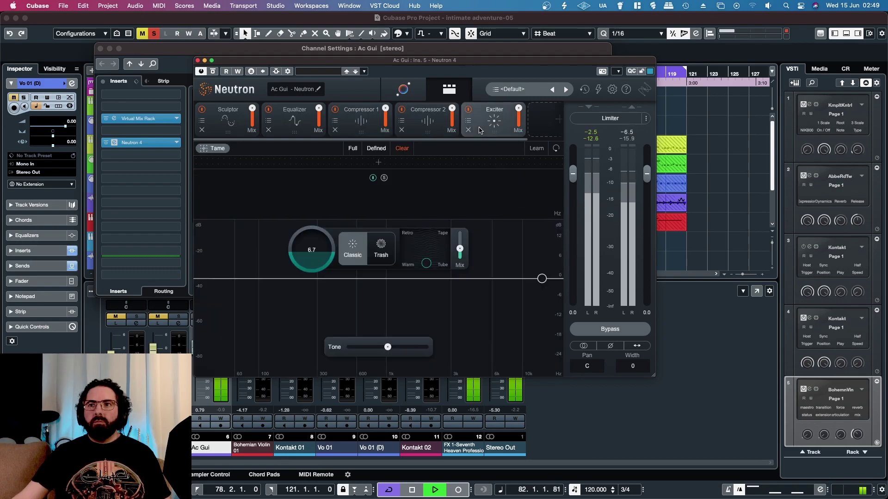
pyautogui.click(156, 121)
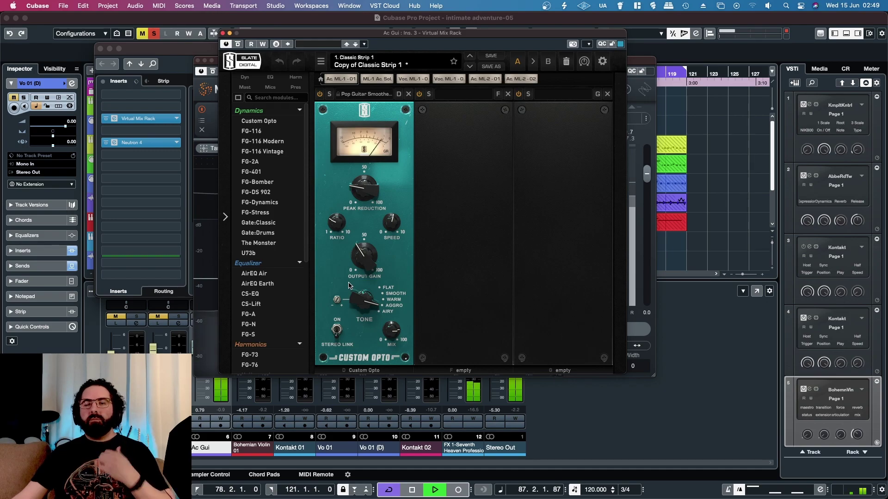
pyautogui.click(223, 33)
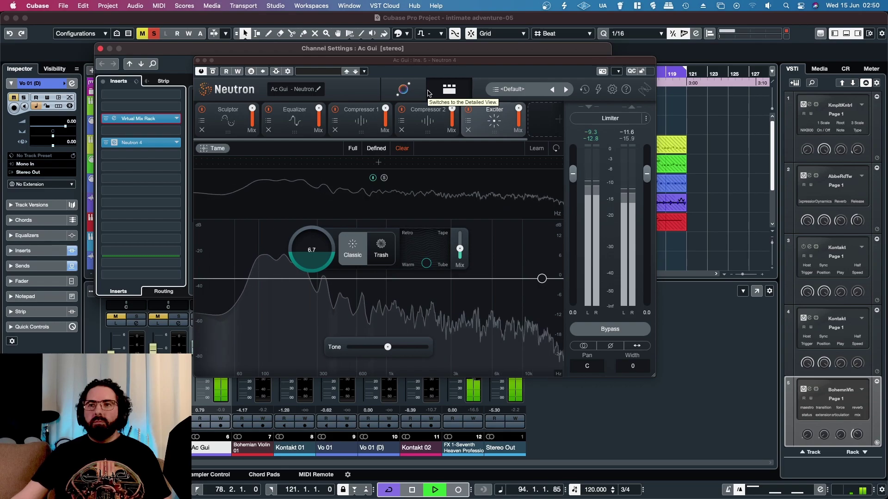
# - Return to Neutron's Assistant view, unsolo the guitar, and compare Neutron bypassed and active in the full mix
pyautogui.click(405, 92)
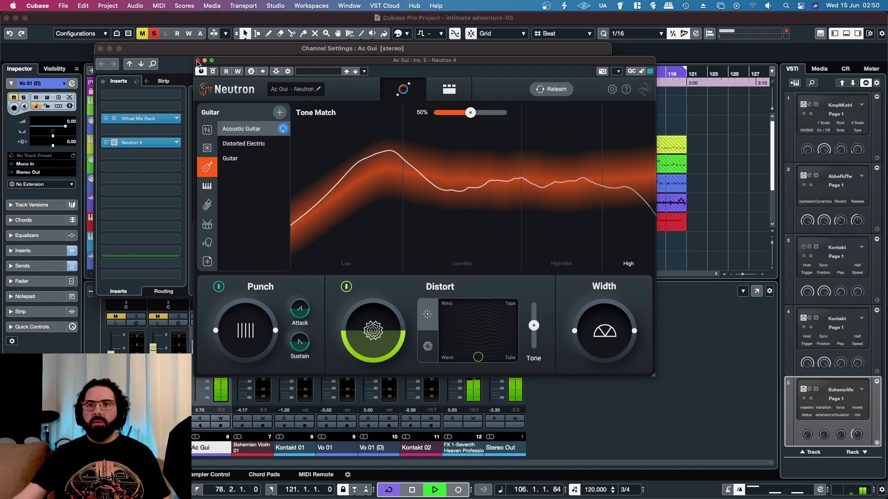
pyautogui.moveTo(332, 64); pyautogui.dragTo(270, 150)
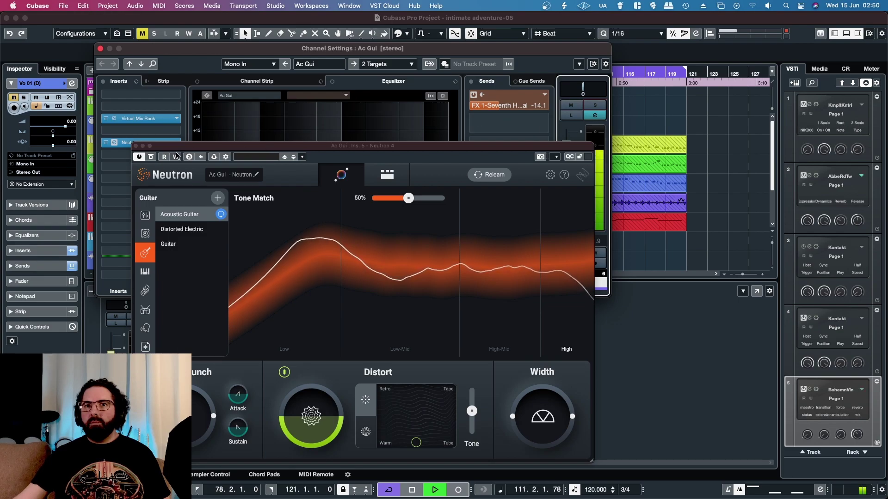
pyautogui.click(150, 158)
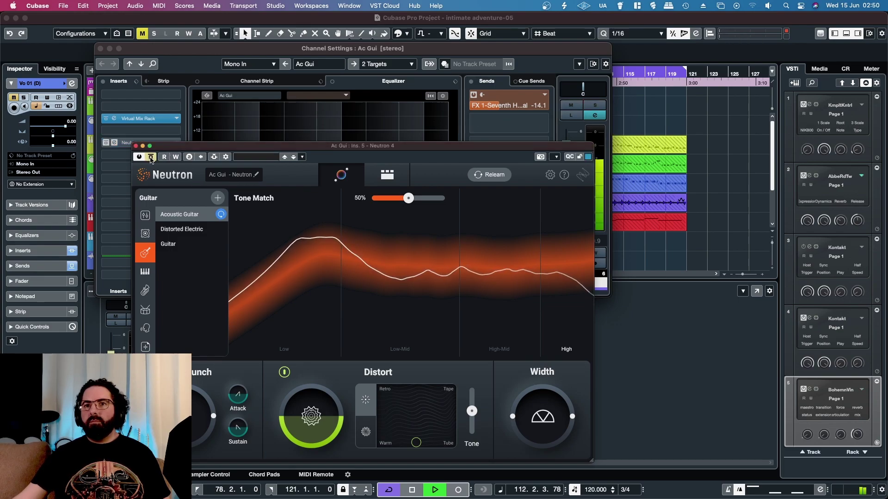
pyautogui.click(151, 157)
# - Set the guitar's Tone Match amount to 38% and close the Neutron and Ac Gui channel windows
pyautogui.moveTo(164, 150); pyautogui.dragTo(163, 145)
pyautogui.moveTo(409, 196); pyautogui.dragTo(401, 195)
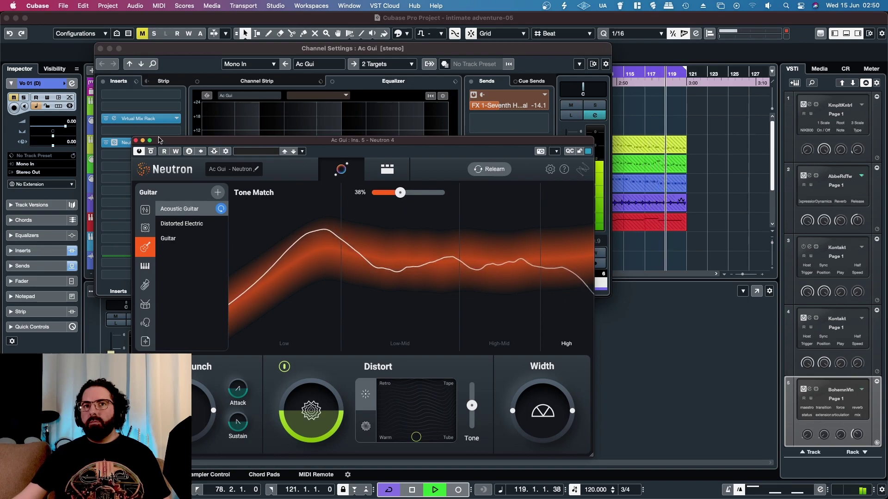
pyautogui.click(205, 143)
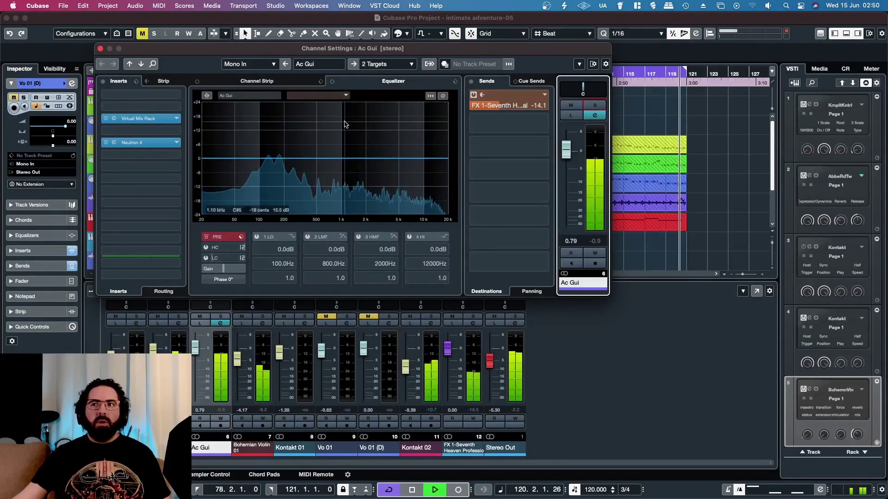
pyautogui.click(101, 49)
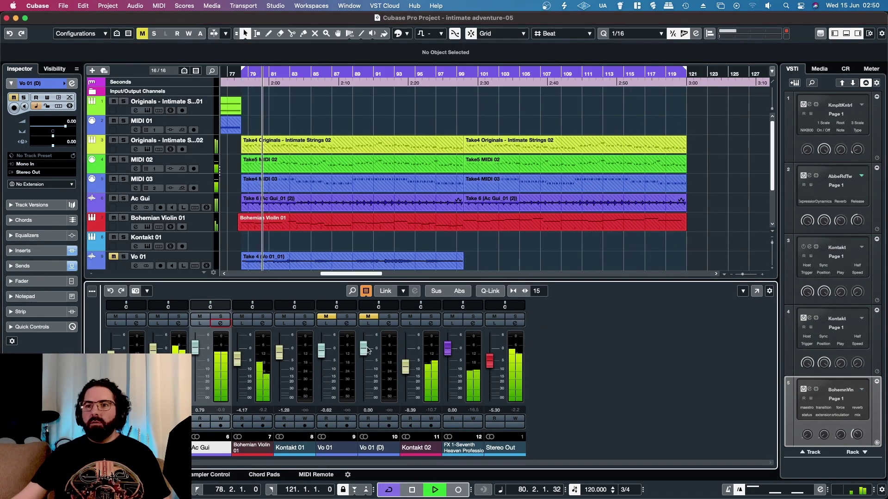
# - Open the Kontakt 02 channel settings and load Neutron 4 in insert slot 3
pyautogui.click(430, 322)
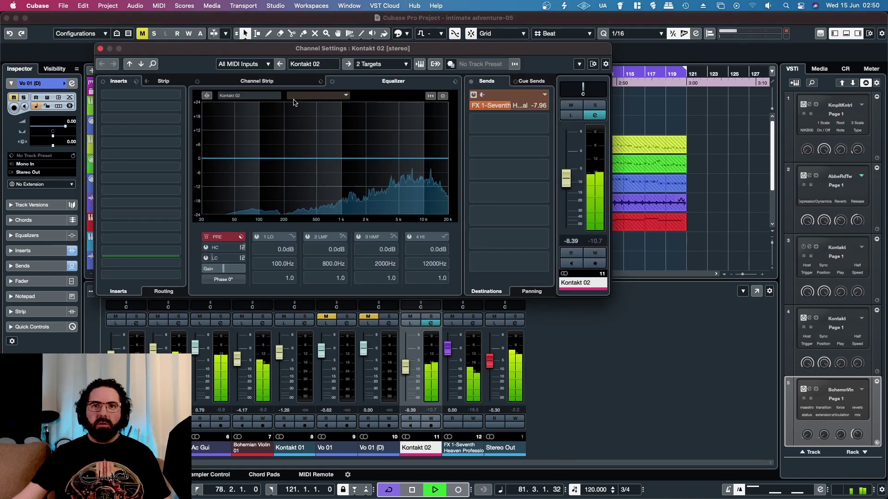
pyautogui.click(154, 118)
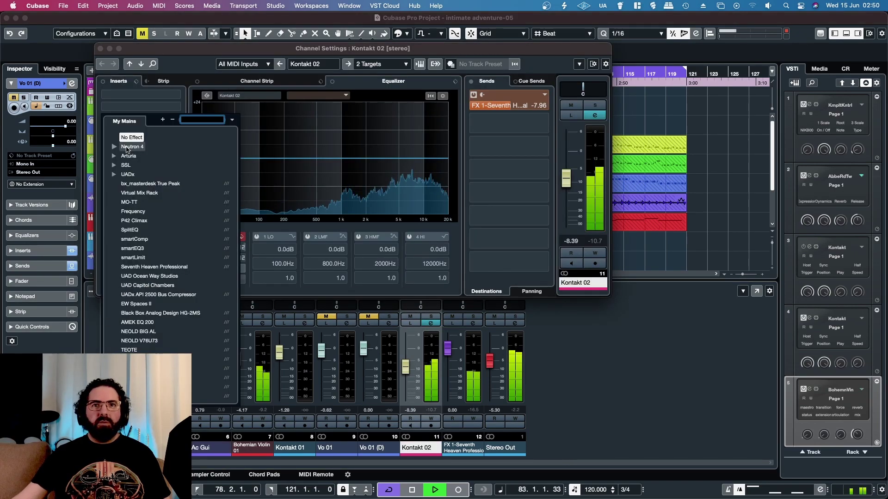
pyautogui.click(132, 147)
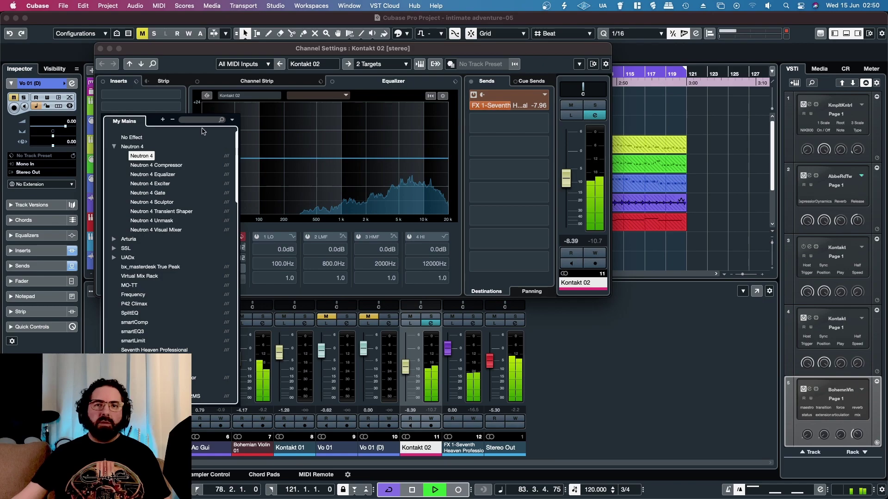
pyautogui.press('Return')
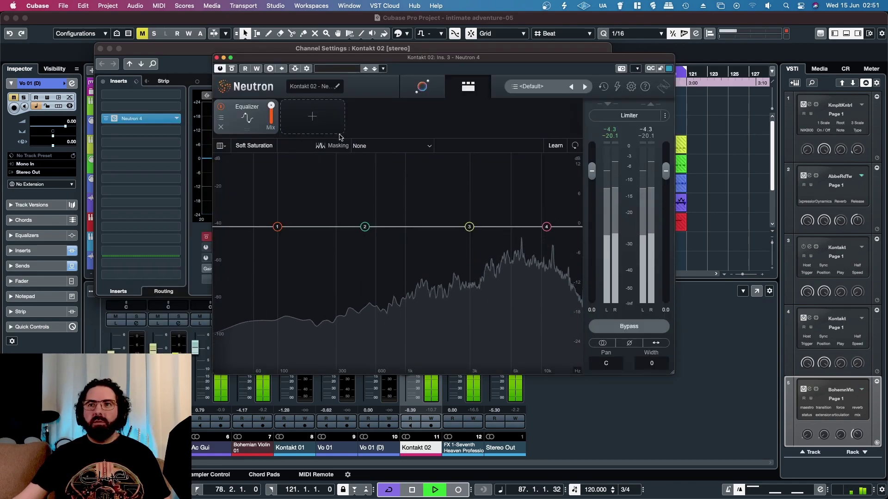
# - Run Neutron's Assistant on the Kontakt 02 percussion and solo that channel
pyautogui.click(410, 93)
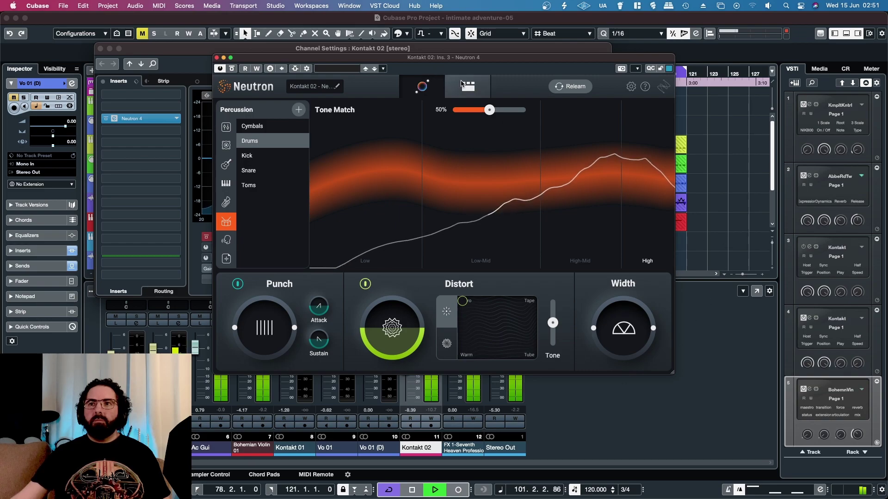
pyautogui.moveTo(481, 60); pyautogui.dragTo(369, 69)
pyautogui.press('s')
pyautogui.click(377, 65)
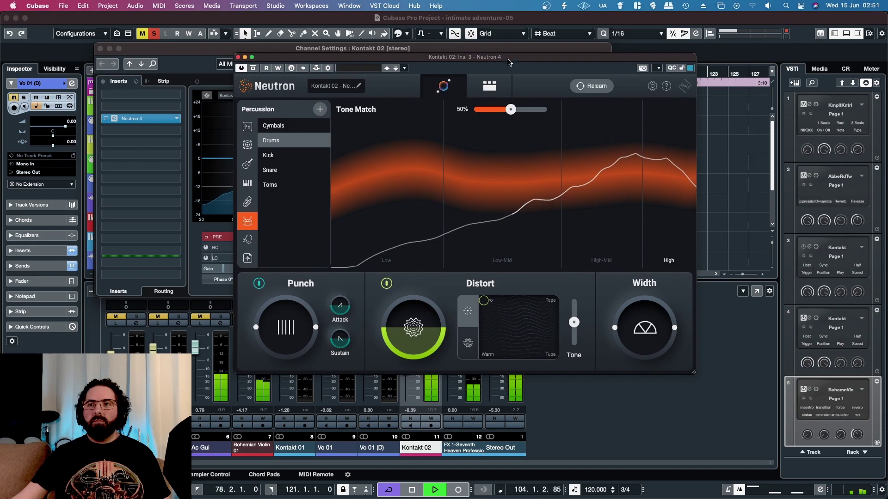
# - Set the Kontakt 02 Tone Match amount to 23%, comparing Neutron bypassed and active before and after the change
pyautogui.click(253, 68)
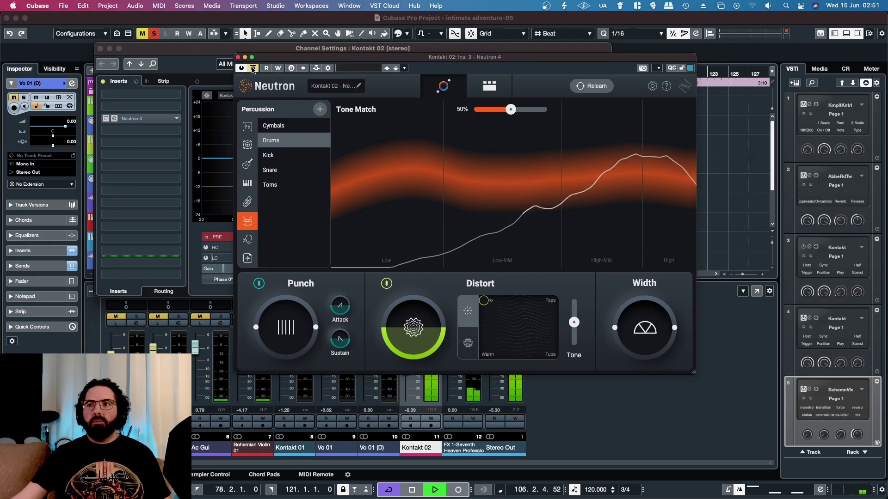
pyautogui.click(253, 68)
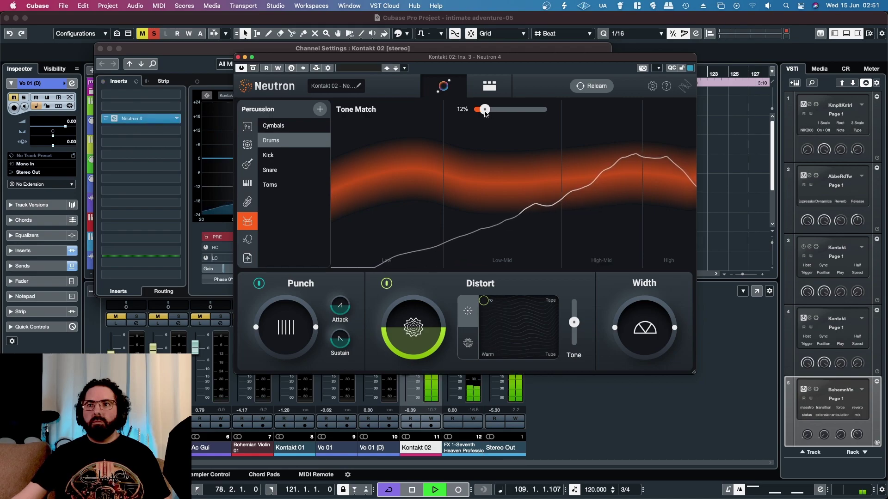
pyautogui.moveTo(484, 111)
pyautogui.mouseDown()
pyautogui.moveTo(528, 111)
pyautogui.moveTo(483, 115)
pyautogui.mouseUp()
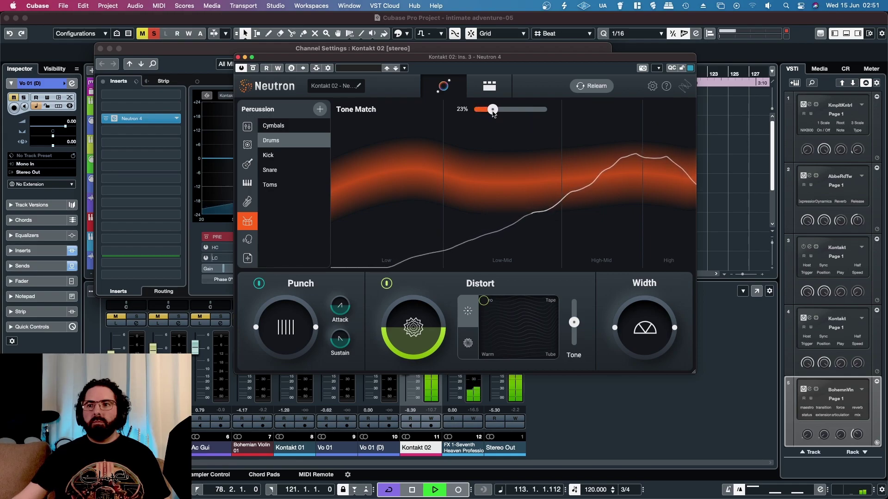
pyautogui.click(253, 69)
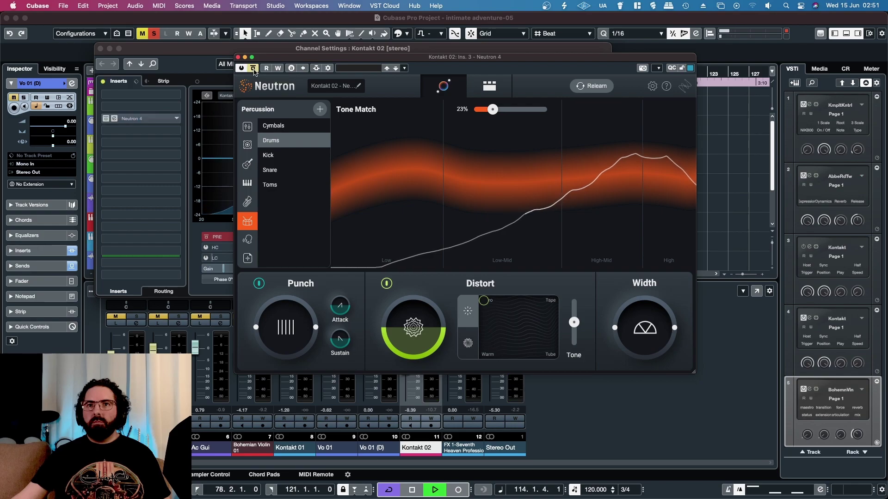
pyautogui.click(254, 69)
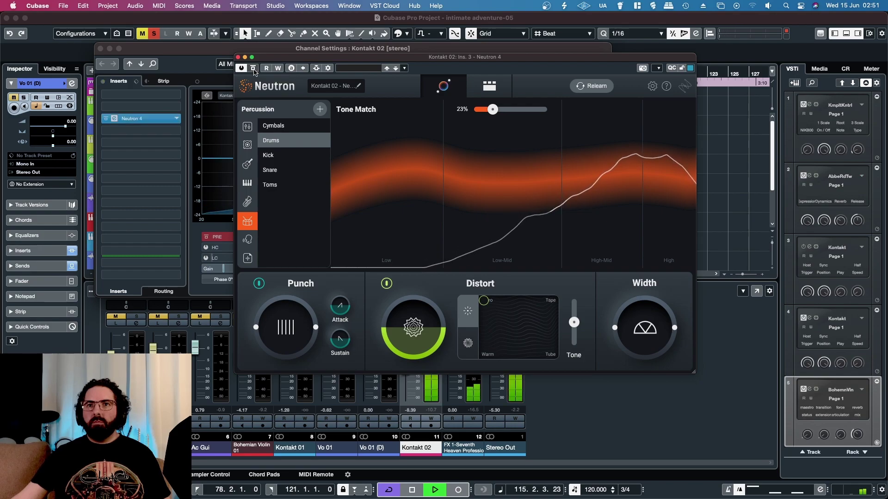
# - Review Neutron's individual modules on Kontakt 02 and set the threshold of Compressor 1's upper band to -12.2 dB
pyautogui.click(490, 89)
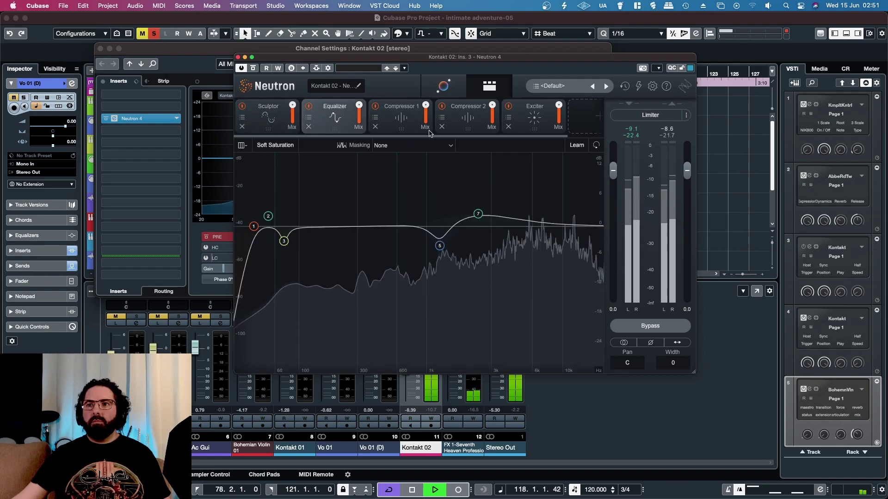
pyautogui.click(280, 120)
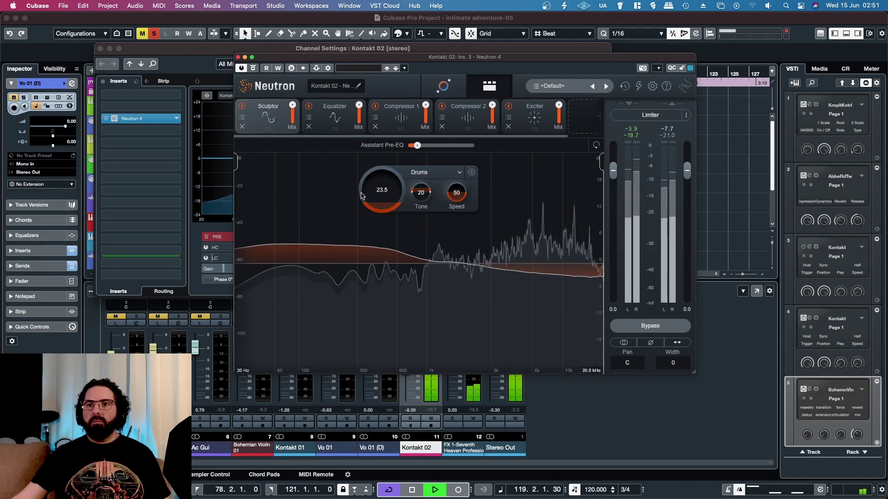
pyautogui.click(404, 125)
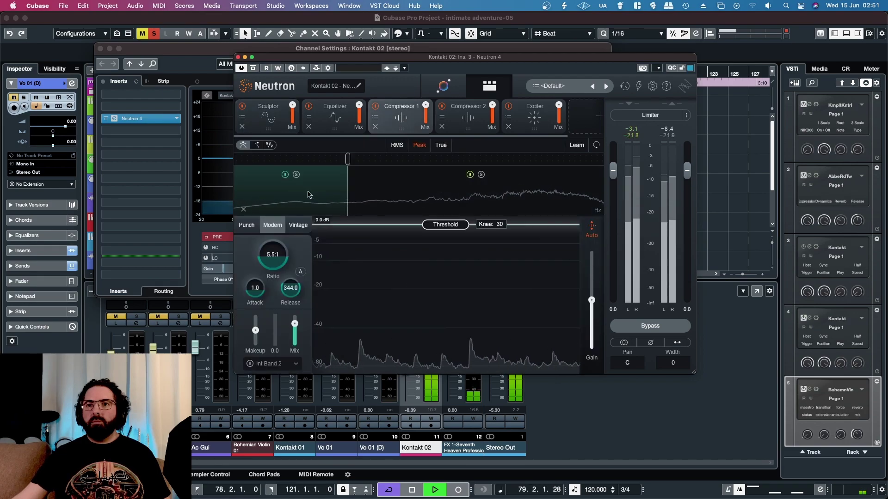
pyautogui.click(430, 194)
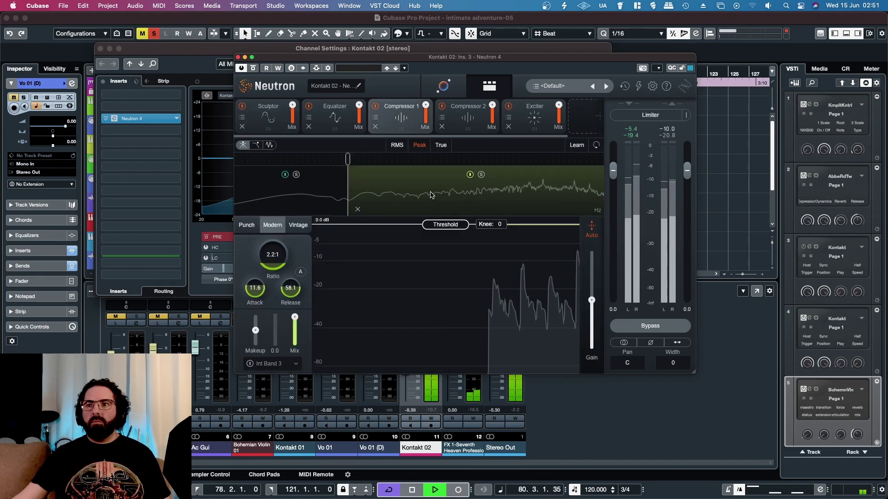
pyautogui.moveTo(437, 224); pyautogui.dragTo(434, 264)
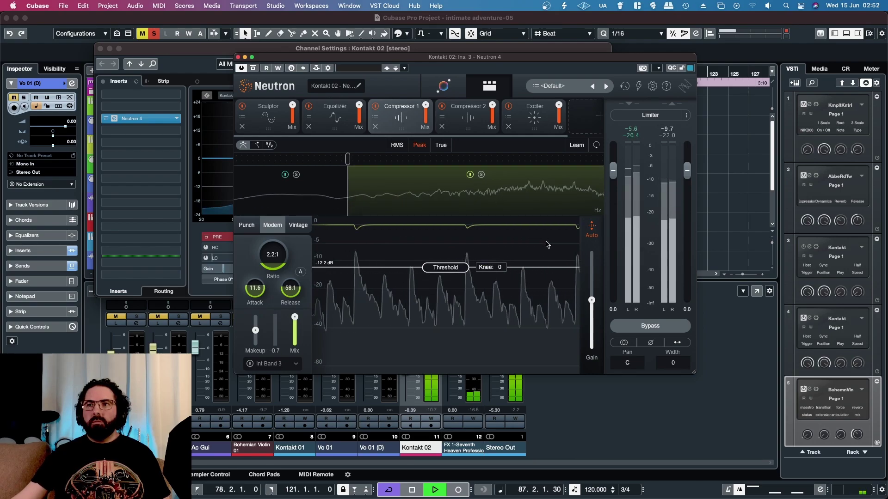
pyautogui.click(467, 114)
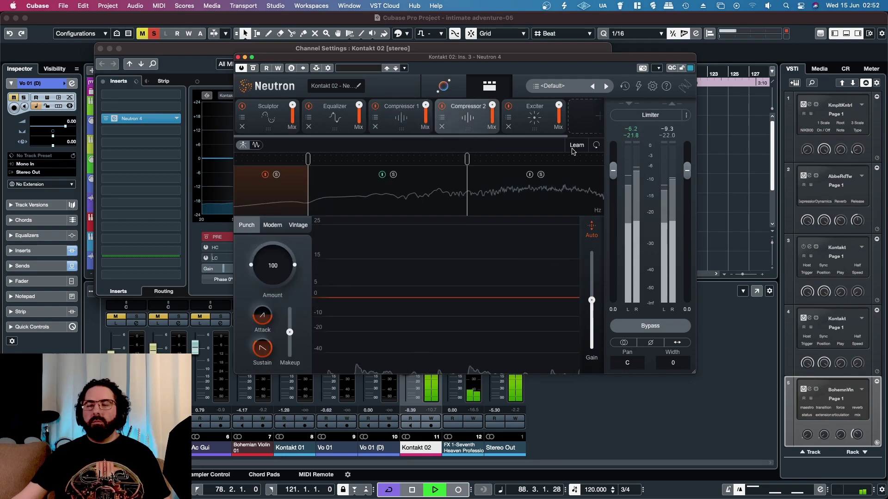
# - Return to Neutron's Assistant view on Kontakt 02, set Tone Match to 25%, and compare Neutron bypassed and active
pyautogui.click(238, 57)
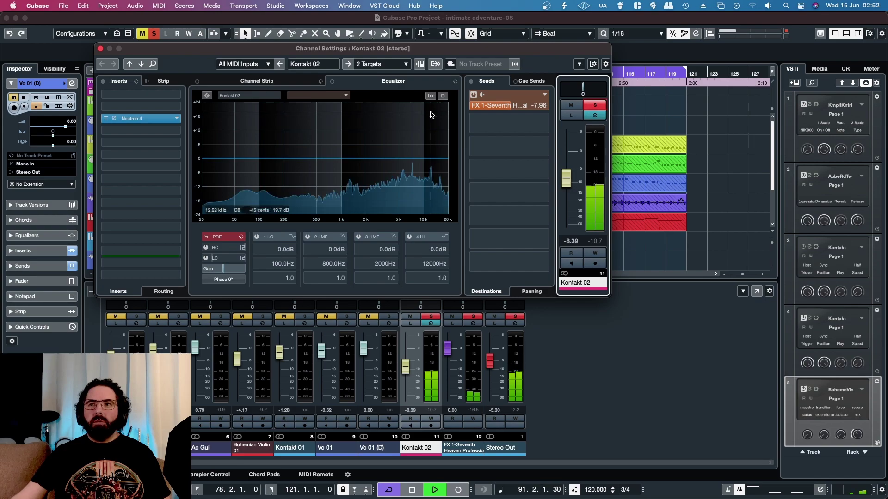
pyautogui.click(136, 119)
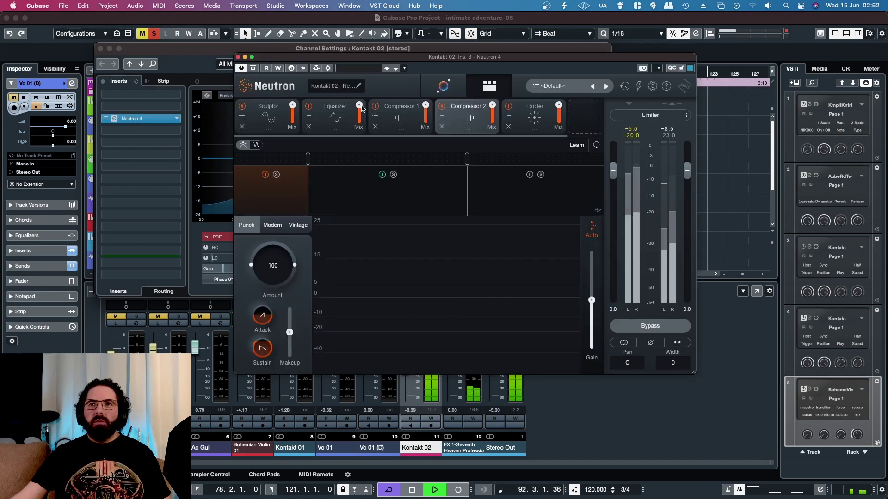
pyautogui.click(442, 86)
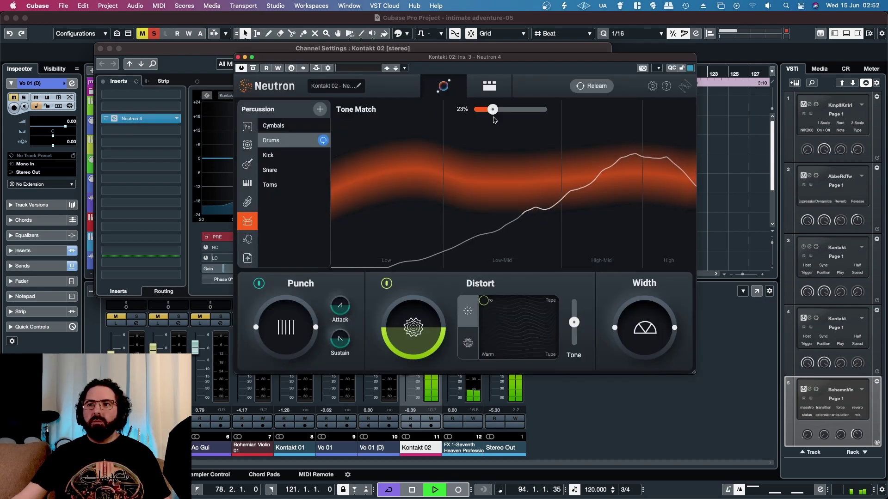
pyautogui.moveTo(493, 113)
pyautogui.mouseDown()
pyautogui.moveTo(538, 119)
pyautogui.moveTo(494, 119)
pyautogui.mouseUp()
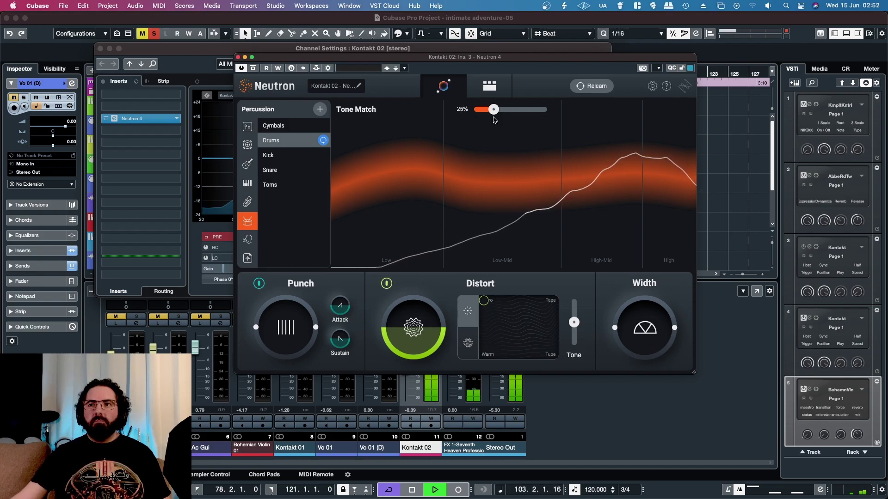
pyautogui.click(253, 69)
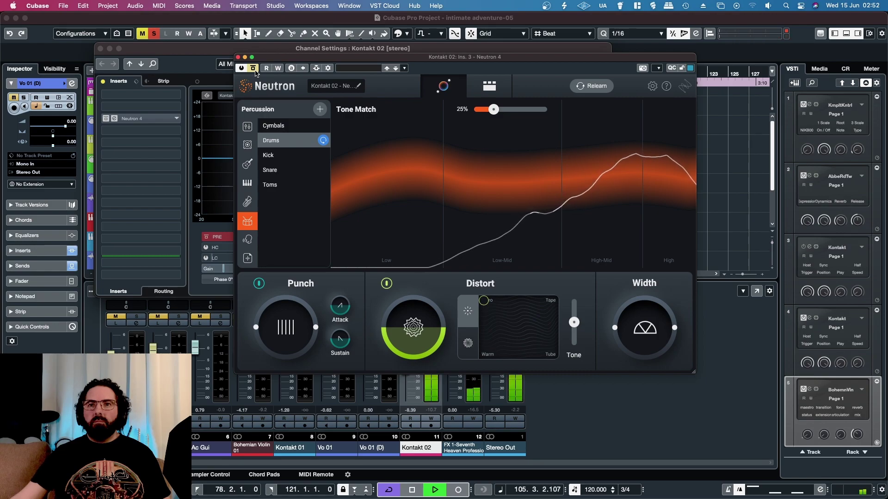
pyautogui.click(253, 69)
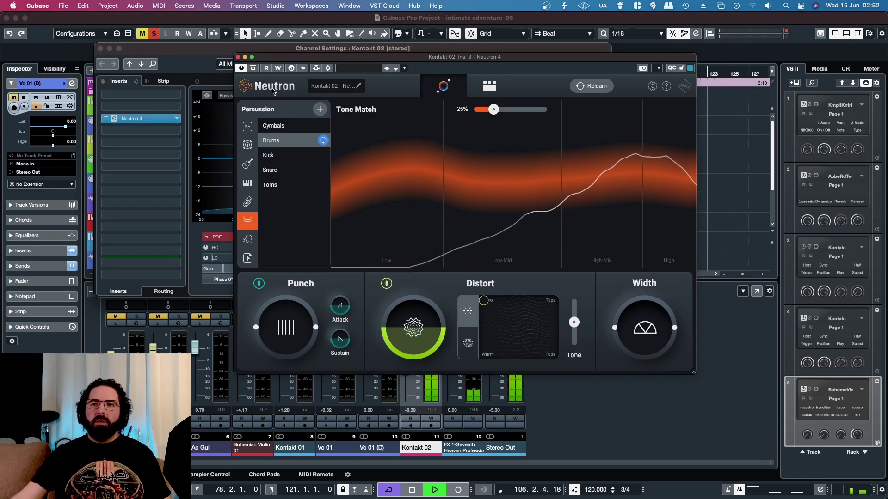
# - Close Neutron, unsolo the Kontakt 02 channel, and set its fader to -6.72 dB in the full mix
pyautogui.click(238, 57)
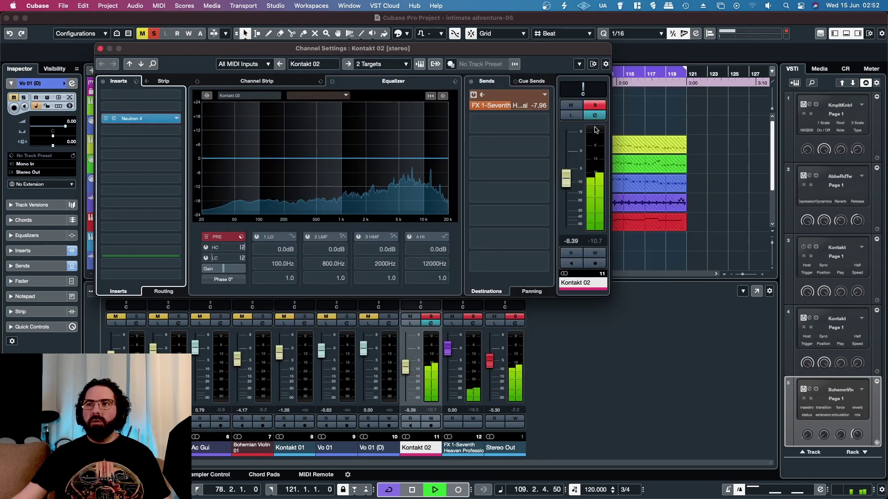
pyautogui.press('s')
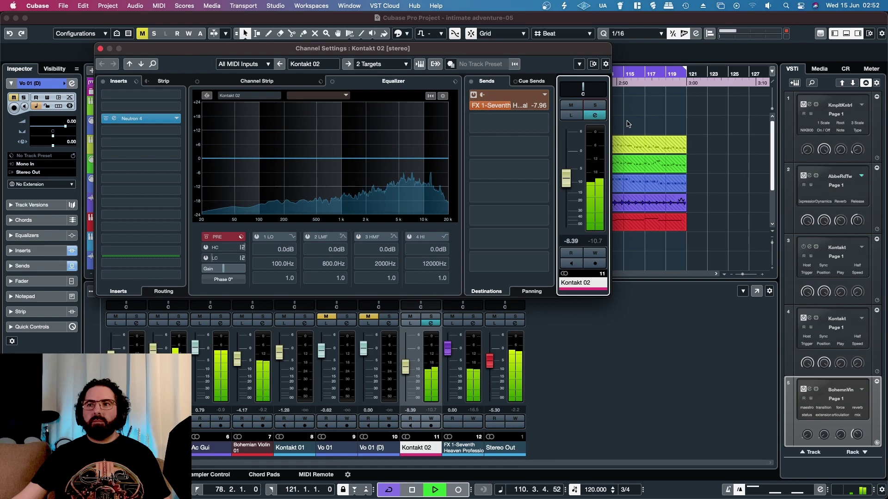
pyautogui.moveTo(565, 183); pyautogui.dragTo(565, 180)
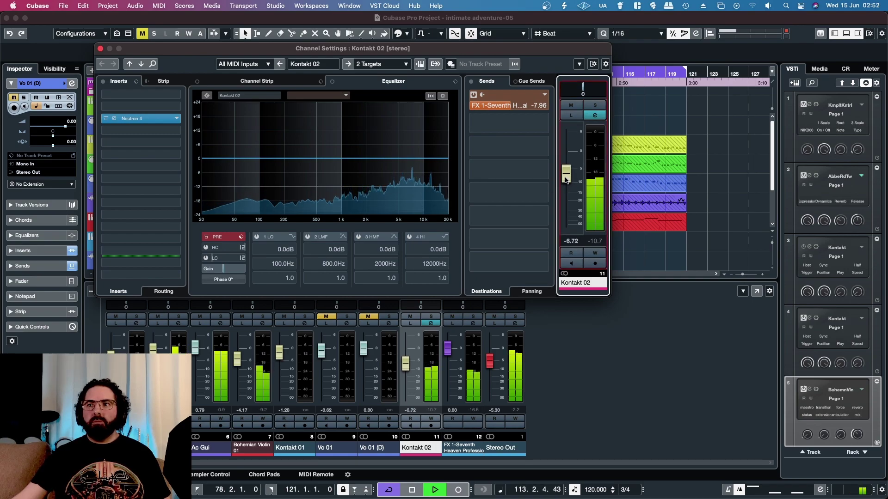
# - Widen Kontakt 02 with Neutron's Width control, shift its Distort blend slightly from Retro toward Warm, and close its windows
pyautogui.click(149, 119)
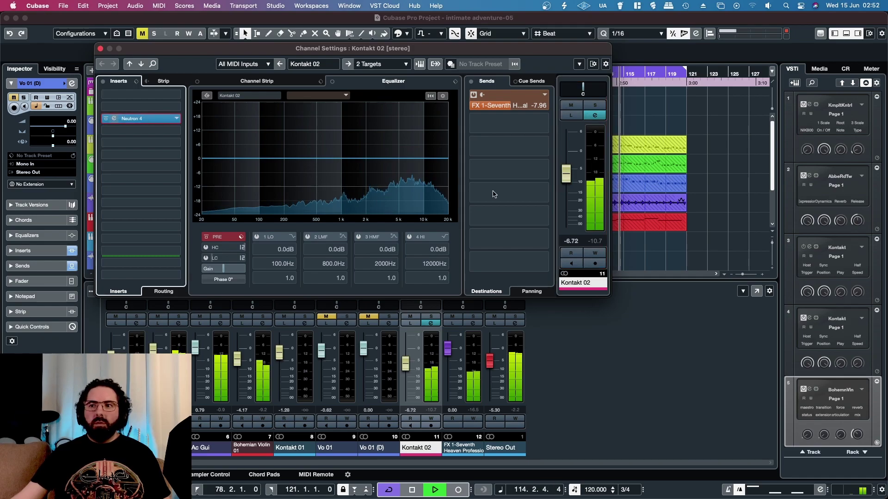
pyautogui.moveTo(648, 324)
pyautogui.mouseDown()
pyautogui.moveTo(645, 296)
pyautogui.moveTo(646, 306)
pyautogui.mouseUp()
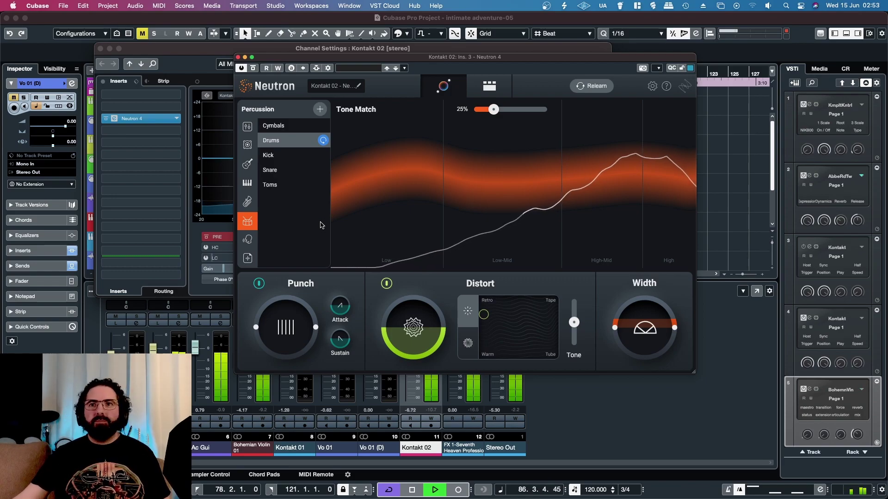
pyautogui.click(238, 58)
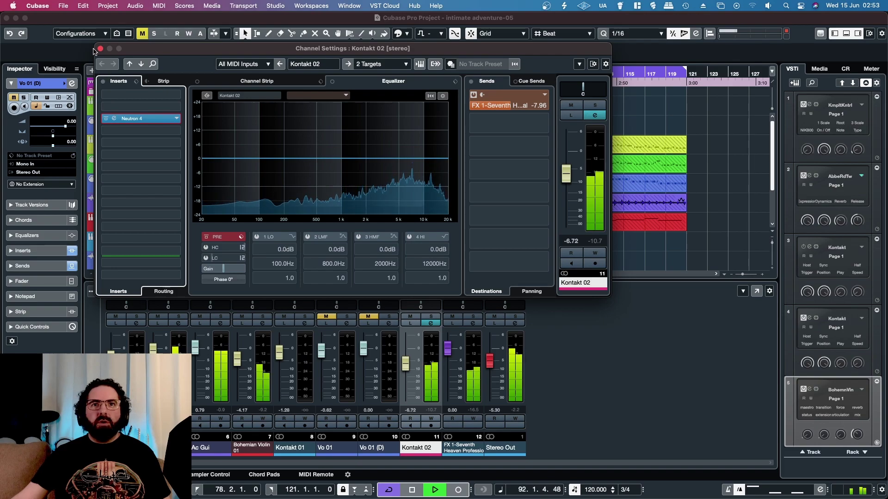
pyautogui.click(100, 49)
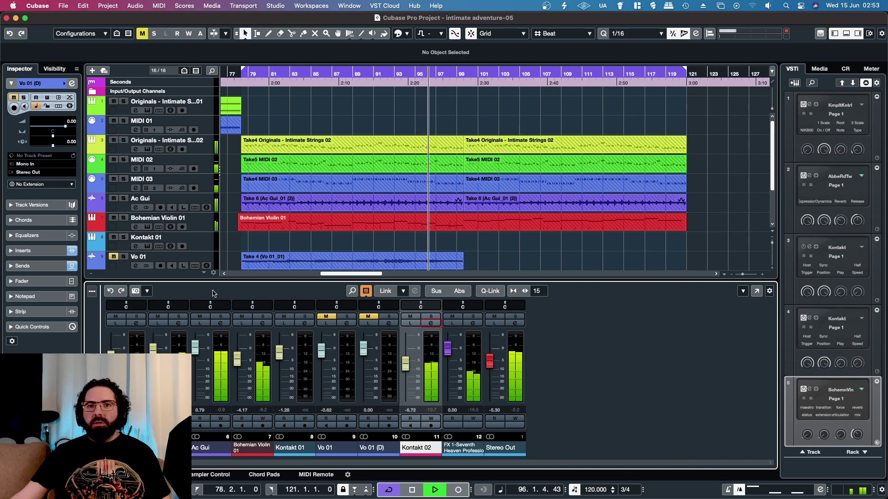
# - Solo Originals - Intimate Strings 02 and set the Custom Opto's Peak Reduction to 0.00 in its Virtual Mix Rack insert
pyautogui.click(178, 316)
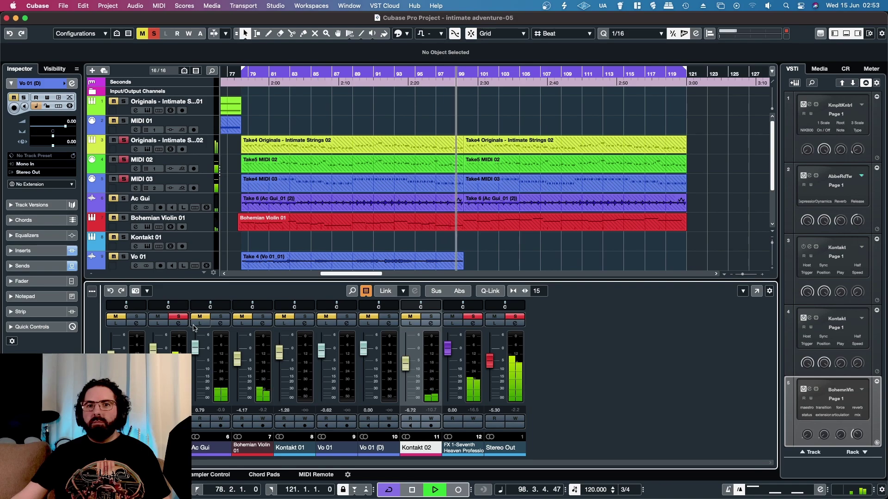
pyautogui.click(178, 323)
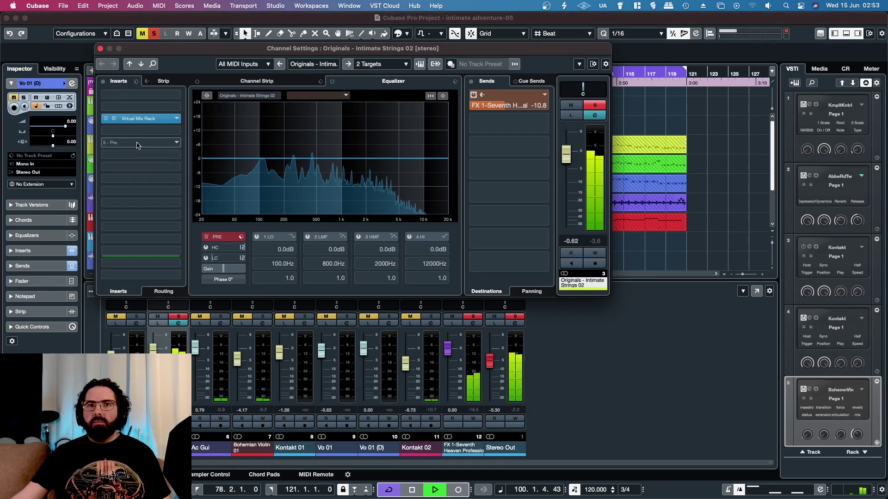
pyautogui.click(139, 118)
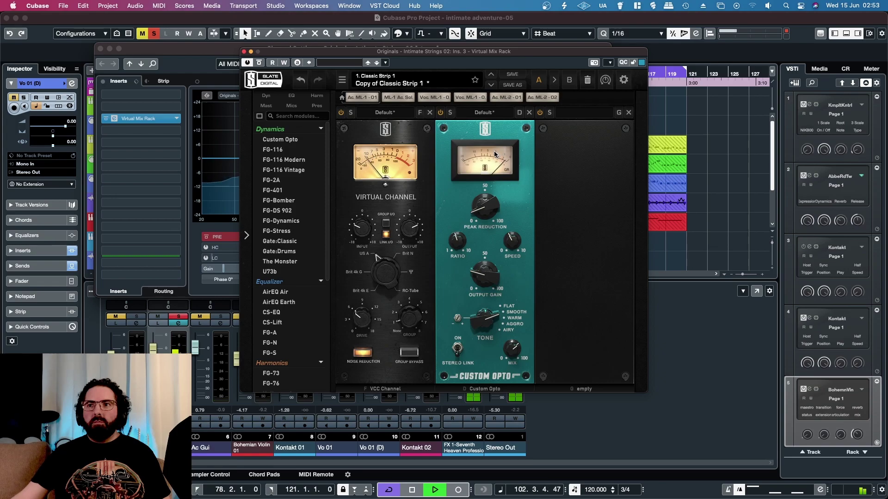
pyautogui.moveTo(484, 203); pyautogui.dragTo(483, 236)
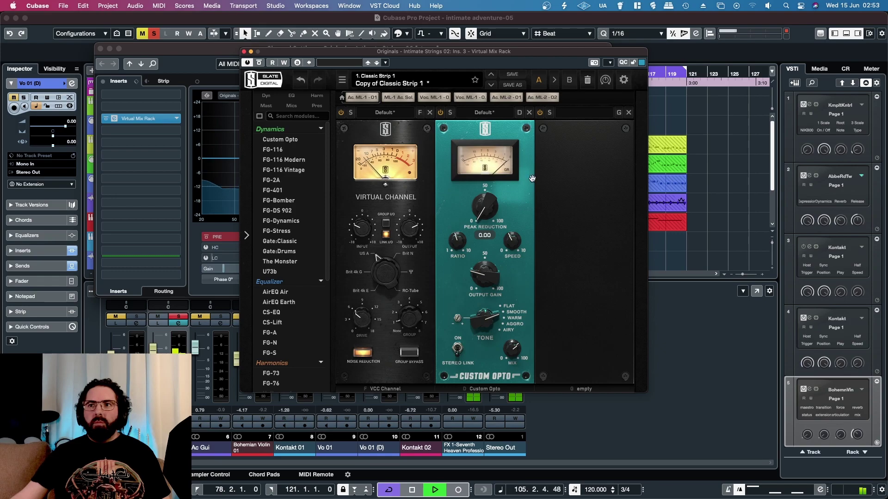
pyautogui.click(243, 51)
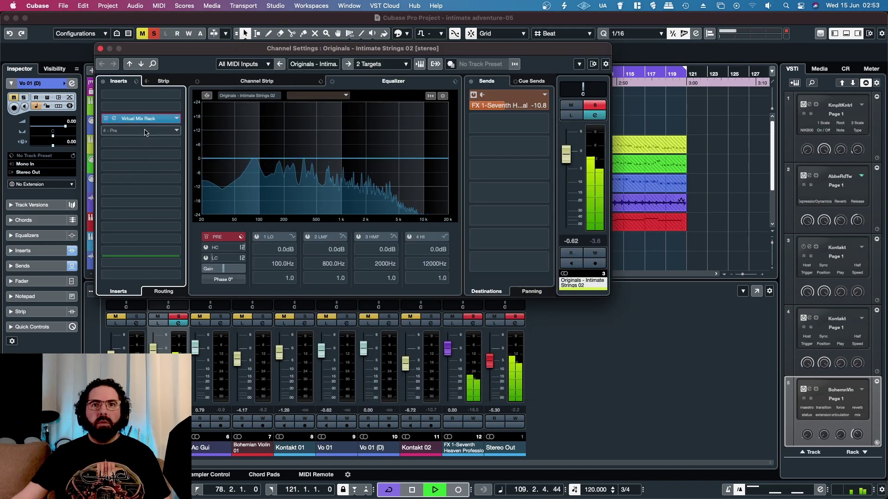
# - Load Neutron 4 in insert slot 5 of the Intimate Strings 02 channel and run its Assistant
pyautogui.click(111, 131)
pyautogui.click(114, 170)
pyautogui.press('Down')
pyautogui.press('Return')
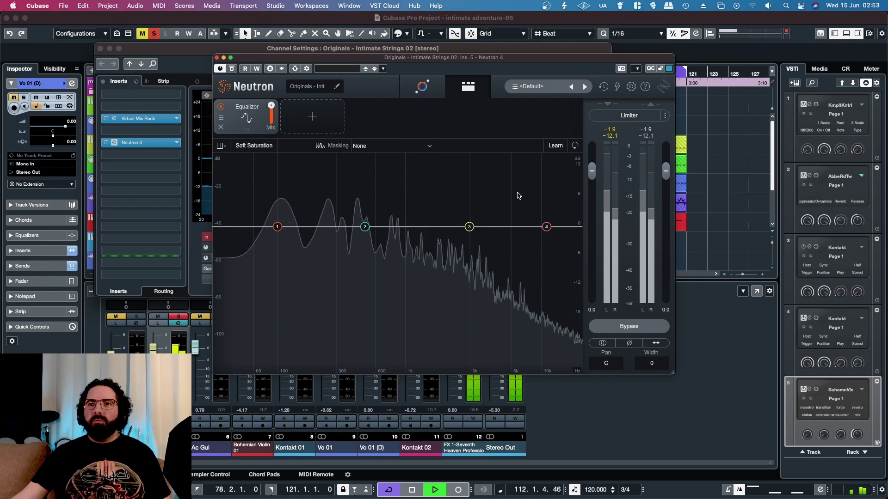
pyautogui.moveTo(384, 57); pyautogui.dragTo(369, 63)
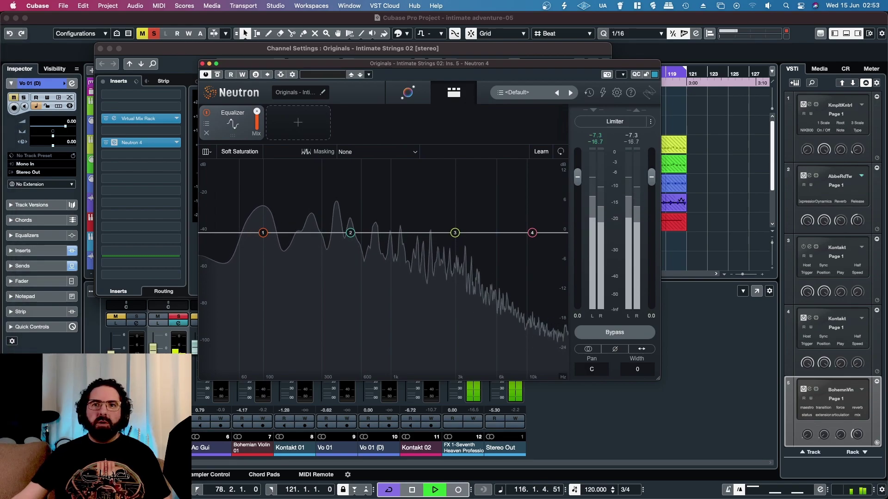
pyautogui.click(407, 92)
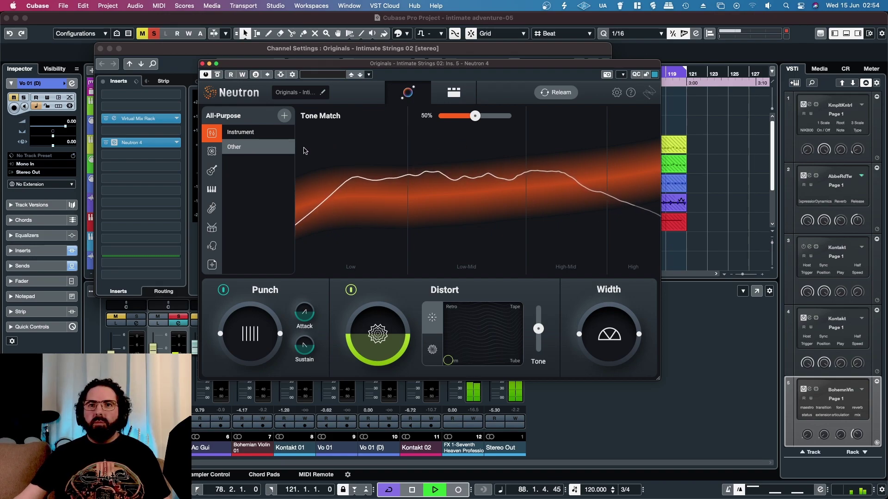
# - Set the strings' Tone Match amount to 32% and compare Neutron bypassed and active
pyautogui.moveTo(473, 118)
pyautogui.mouseDown()
pyautogui.moveTo(452, 120)
pyautogui.moveTo(508, 124)
pyautogui.moveTo(461, 126)
pyautogui.mouseUp()
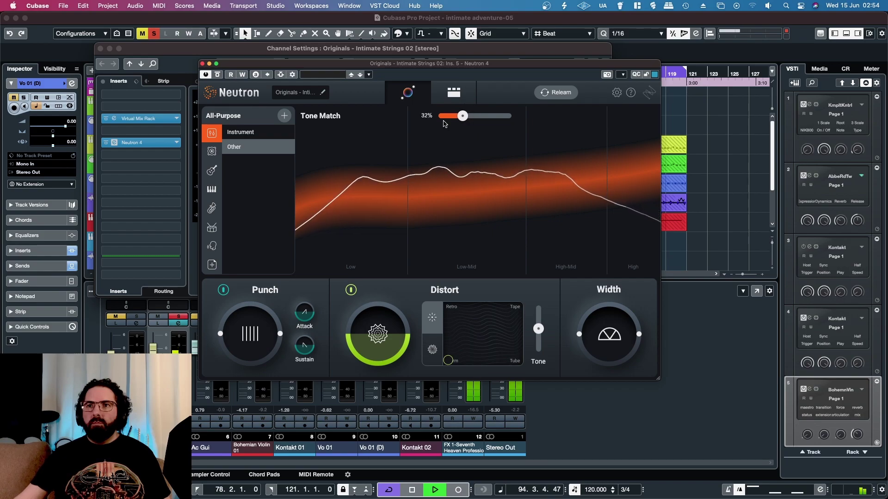
pyautogui.click(218, 75)
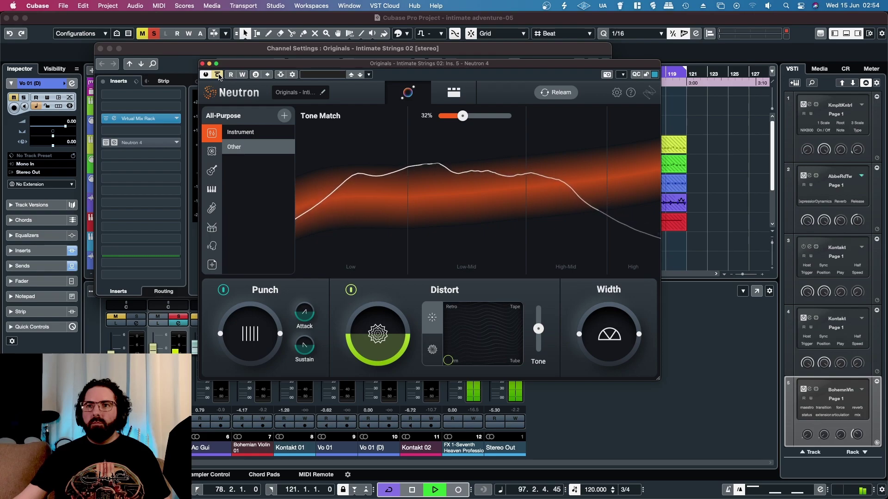
pyautogui.click(218, 75)
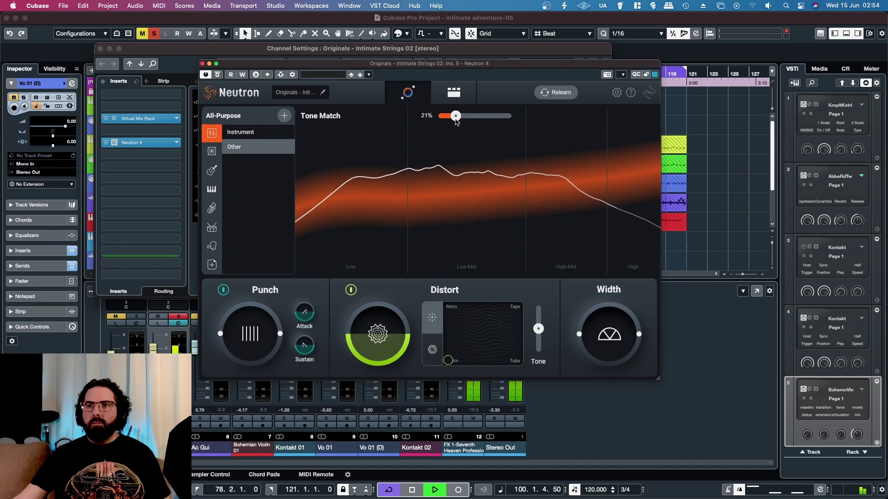
# - Inspect Neutron's modules on the strings, compare the Exciter disabled and enabled, and set its mix to 40
pyautogui.click(454, 93)
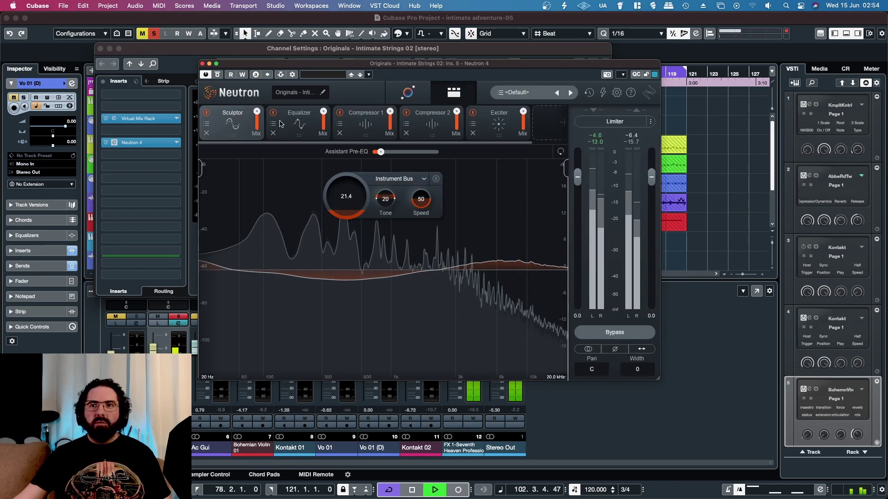
pyautogui.click(292, 127)
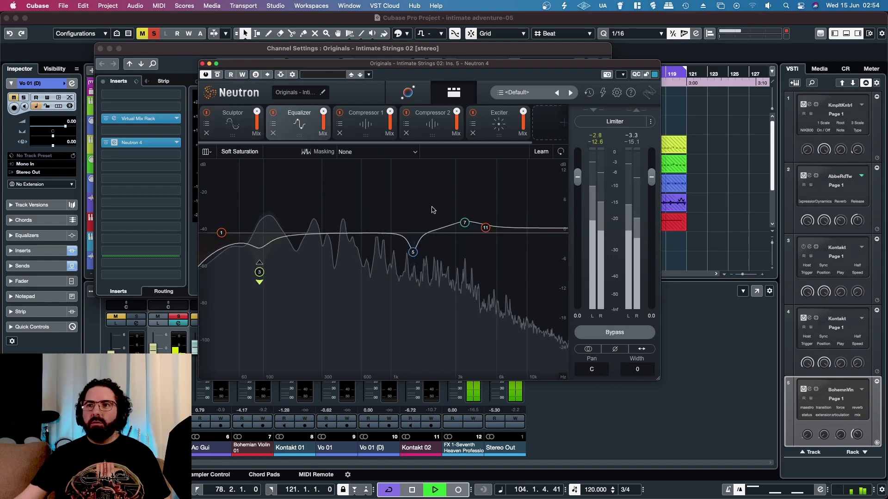
pyautogui.click(379, 127)
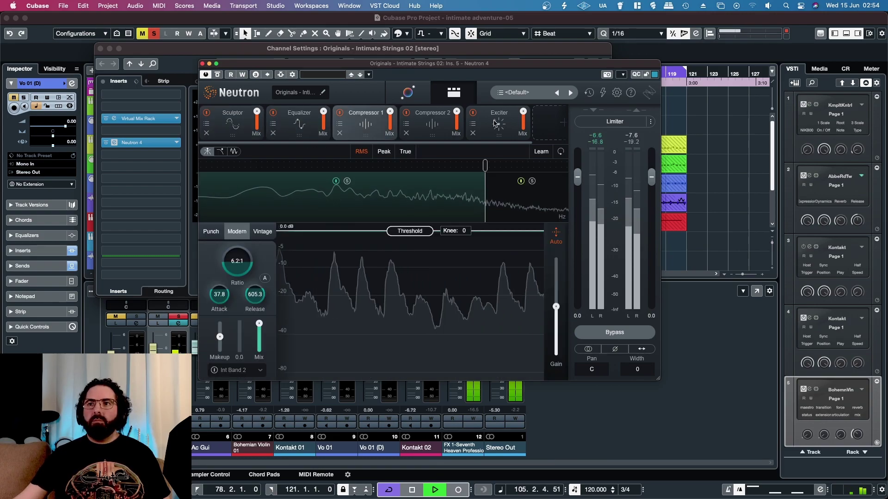
pyautogui.click(489, 118)
pyautogui.click(472, 112)
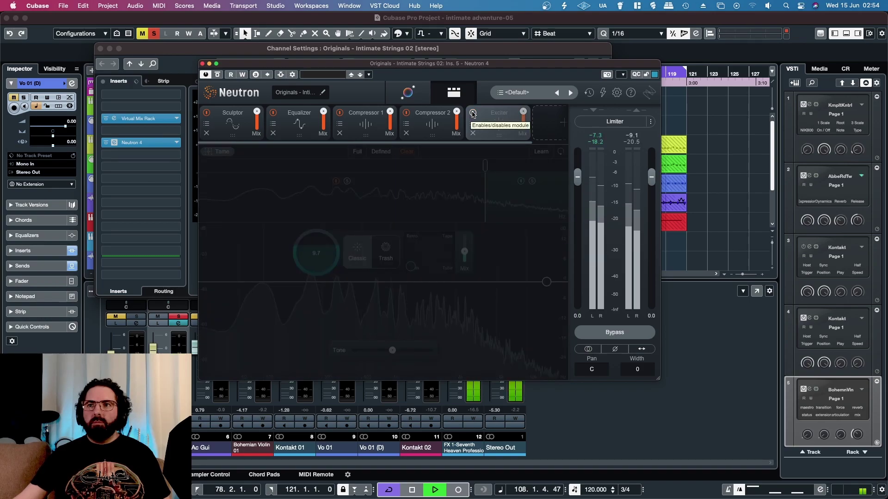
pyautogui.click(473, 113)
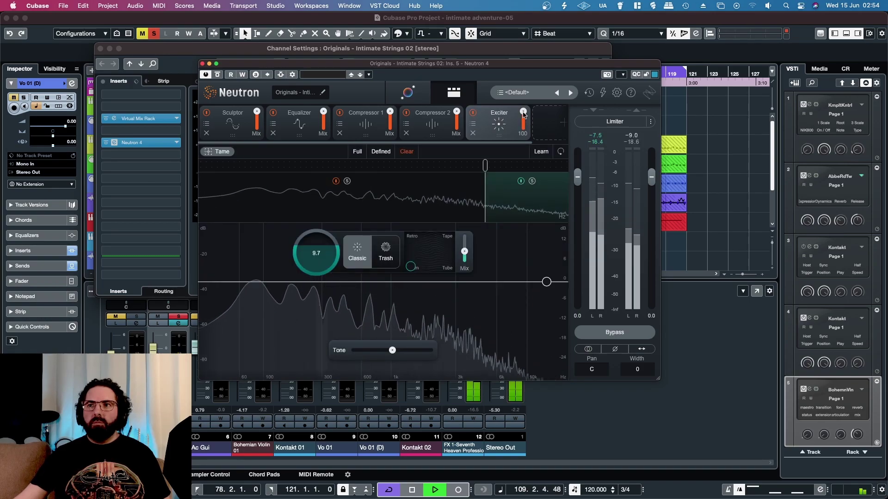
pyautogui.moveTo(524, 115); pyautogui.dragTo(524, 122)
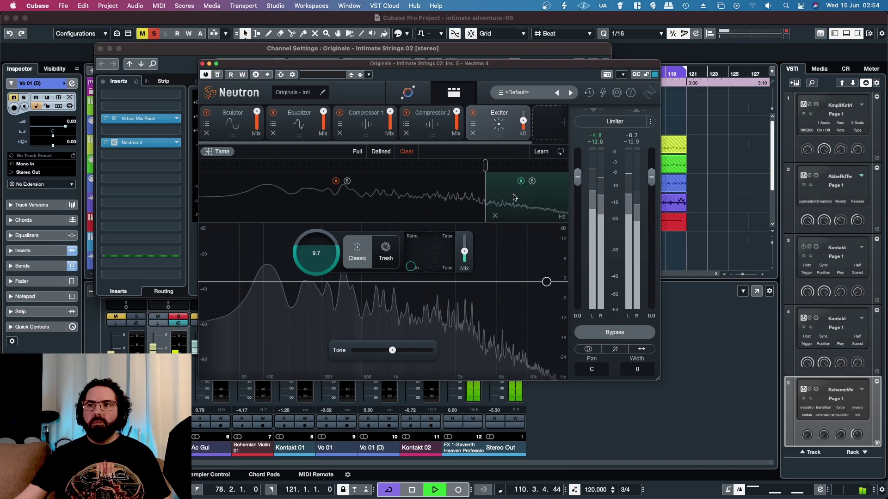
# - In Compressor 1, set the lower band's threshold to -14.7 dB with 0.5 dB makeup, and the high band's threshold to -33.6 dB
pyautogui.click(439, 132)
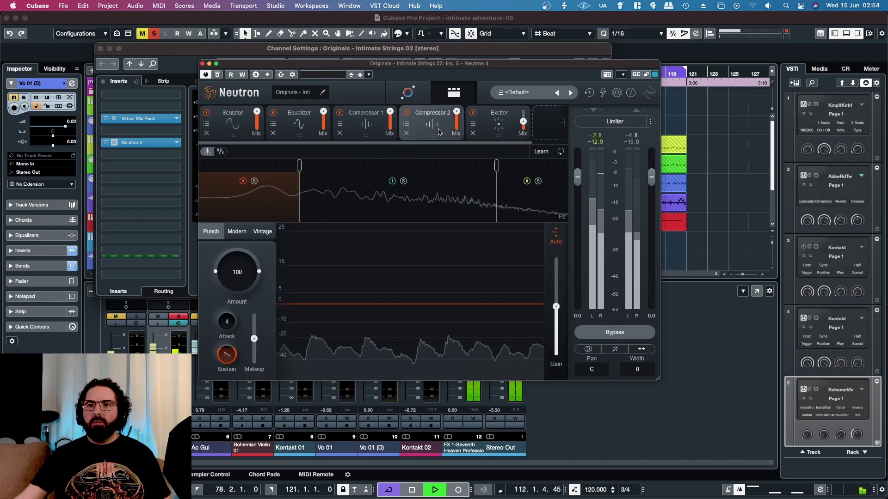
pyautogui.click(365, 125)
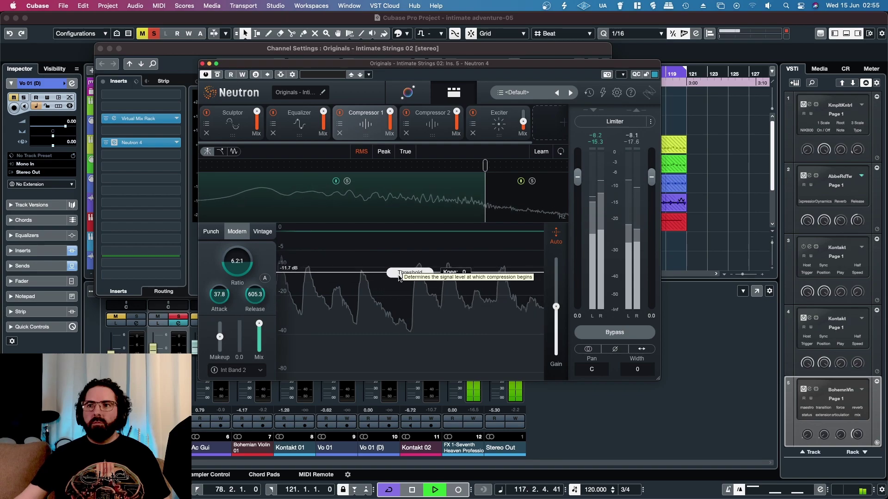
pyautogui.moveTo(397, 288)
pyautogui.mouseDown()
pyautogui.moveTo(394, 299)
pyautogui.moveTo(393, 284)
pyautogui.mouseUp()
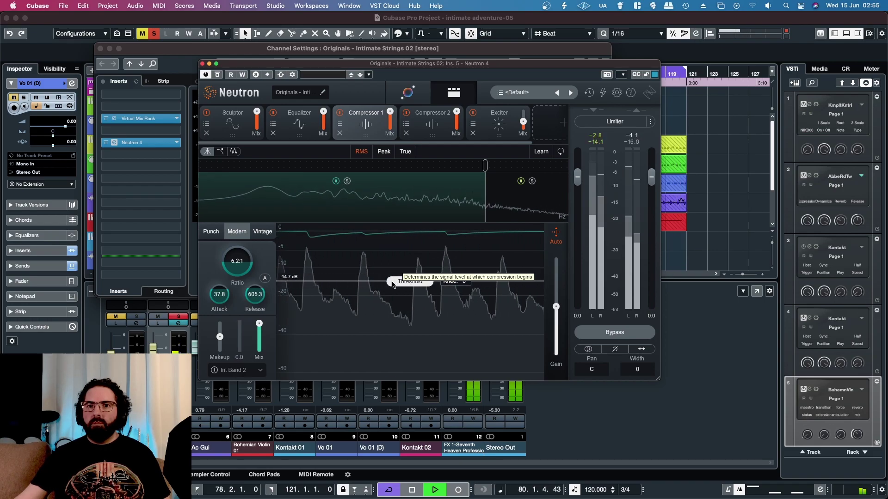
pyautogui.moveTo(220, 338)
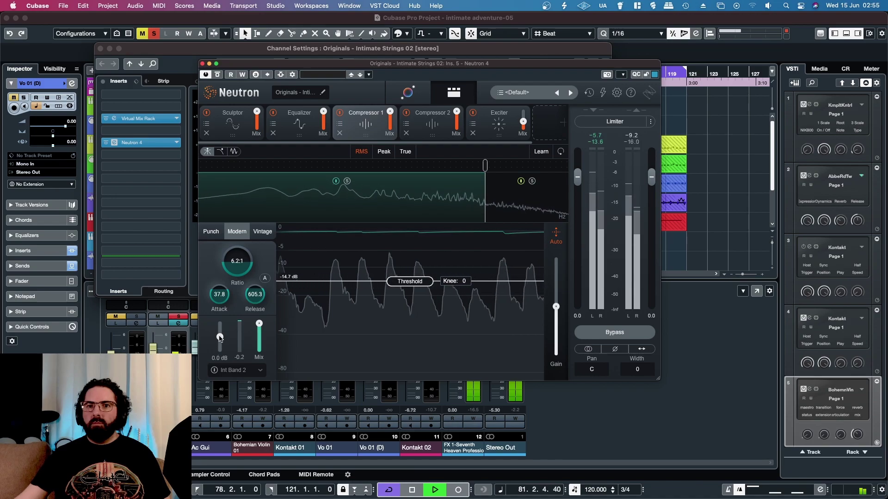
pyautogui.moveTo(220, 338); pyautogui.dragTo(218, 339)
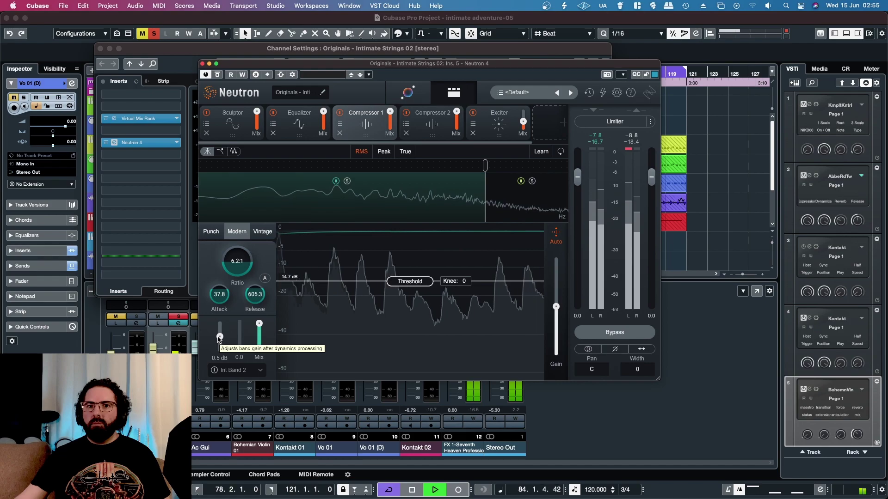
pyautogui.click(527, 199)
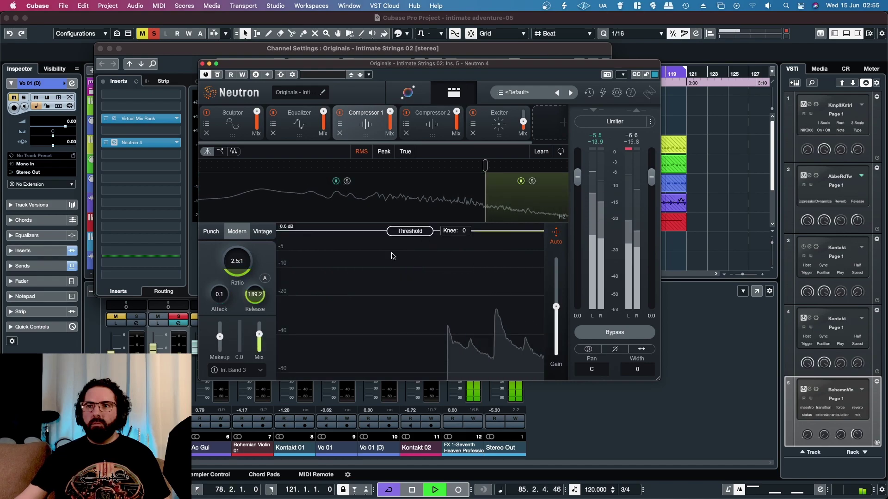
pyautogui.moveTo(391, 231); pyautogui.dragTo(383, 327)
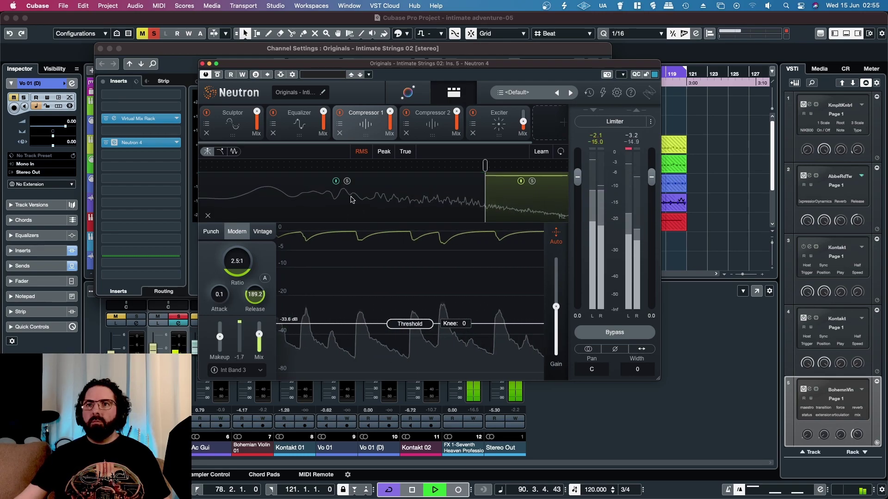
# - Set the high band's Punch amount to 108 in Compressor 2, and compare the strings with Sculptor disabled and enabled
pyautogui.click(433, 131)
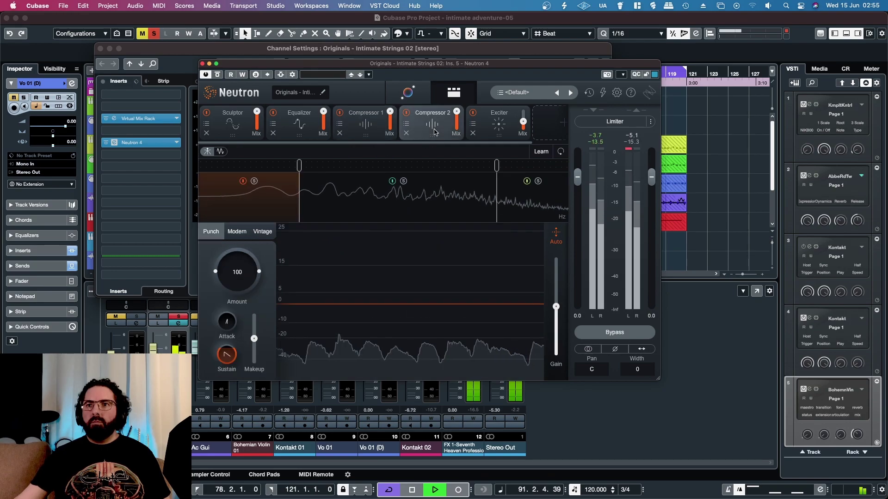
pyautogui.click(525, 211)
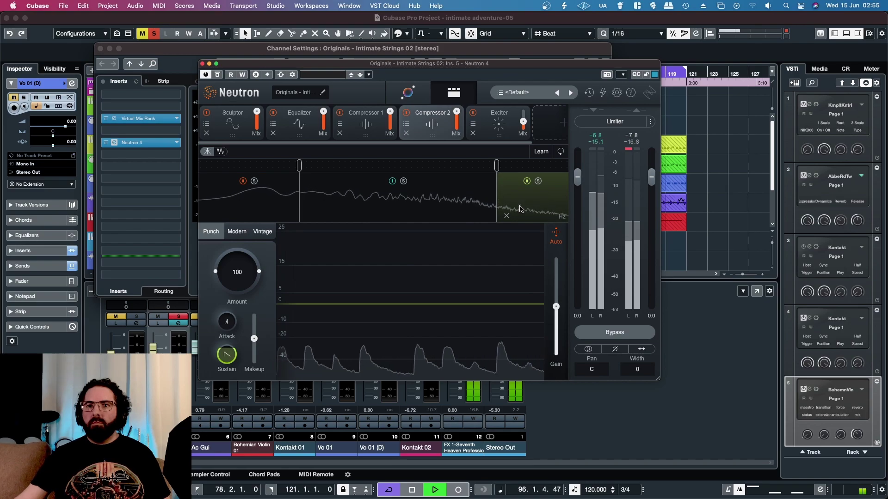
pyautogui.moveTo(235, 272)
pyautogui.mouseDown()
pyautogui.moveTo(235, 252)
pyautogui.moveTo(234, 294)
pyautogui.moveTo(230, 271)
pyautogui.mouseUp()
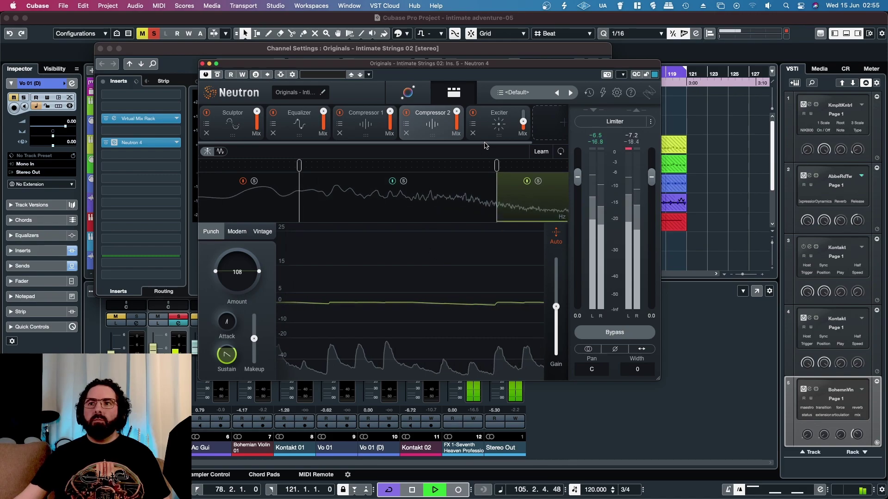
pyautogui.click(206, 114)
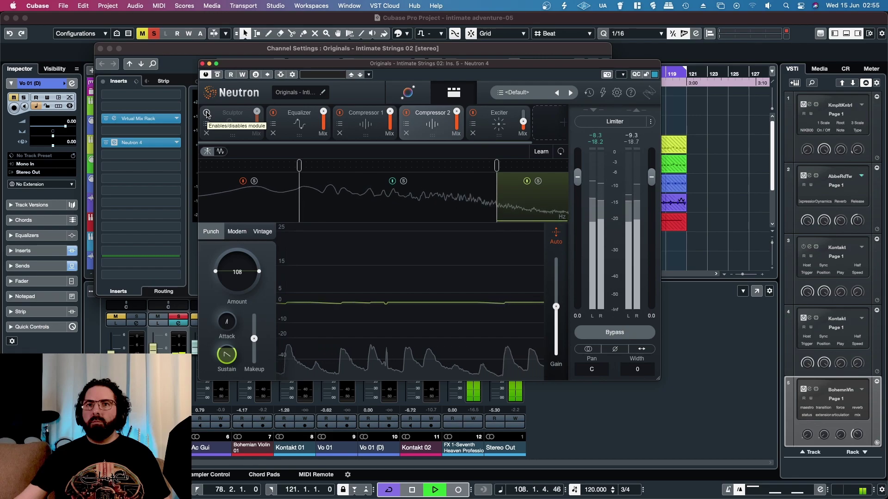
pyautogui.click(207, 113)
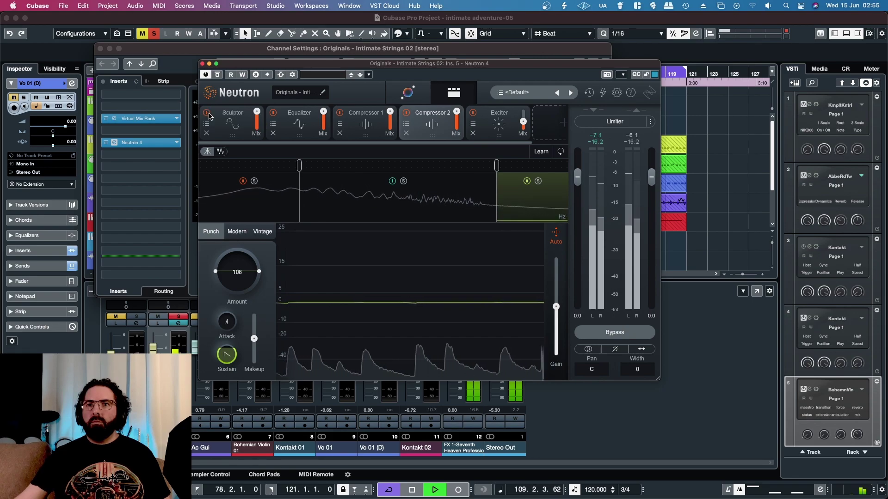
# - Unsolo the Intimate Strings 02 channel, close Neutron, and set the channel's fader to -1.18 dB
pyautogui.moveTo(461, 65); pyautogui.dragTo(392, 150)
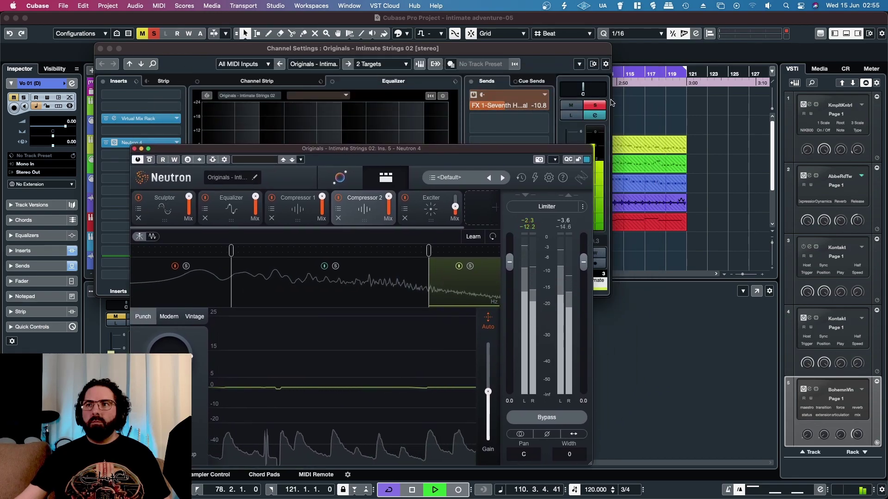
pyautogui.click(595, 105)
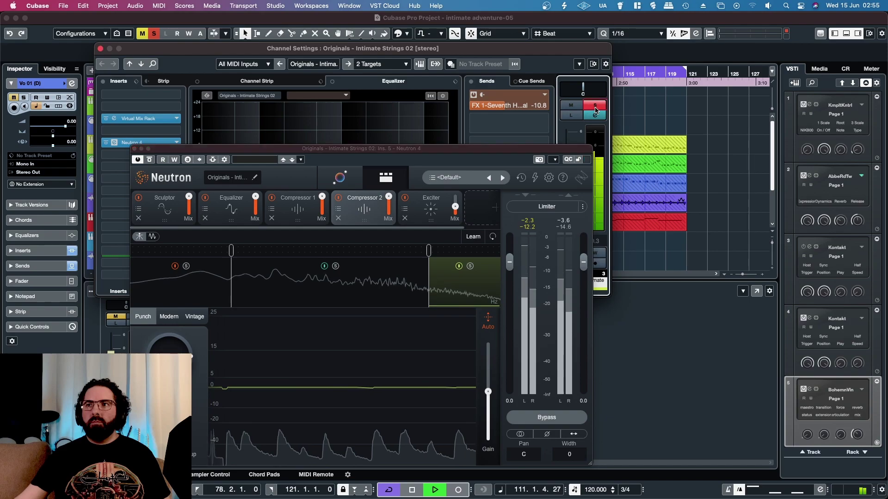
pyautogui.click(134, 148)
pyautogui.moveTo(567, 159); pyautogui.dragTo(568, 163)
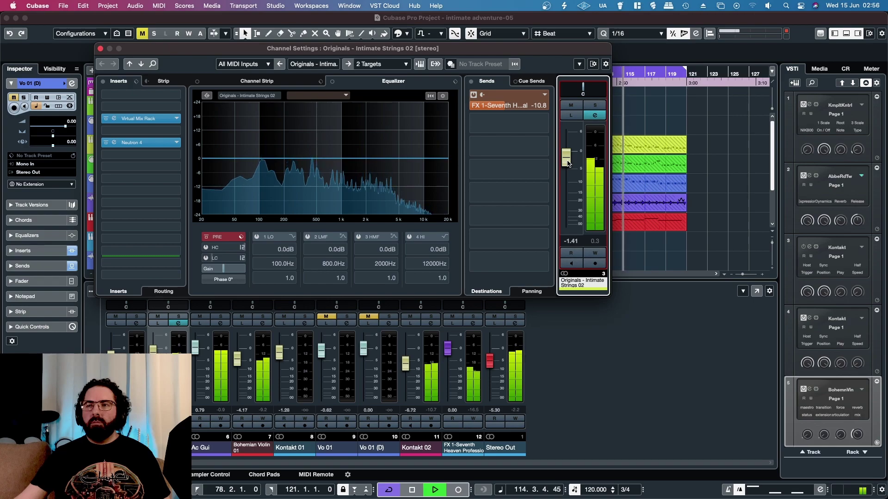
pyautogui.scroll(1, 568, 164)
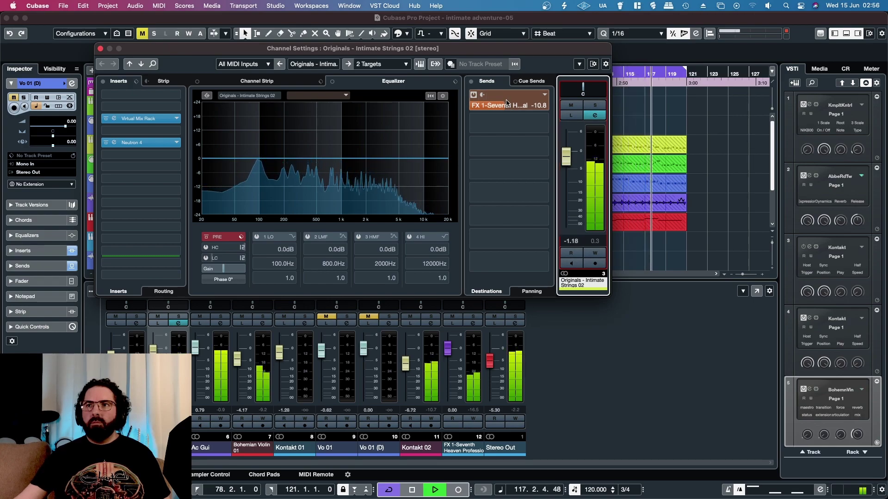
# - Raise the strings' send to FX 1-Seventh Heaven to -8.17 dB and close the channel settings
pyautogui.scroll(4, 508, 106)
pyautogui.scroll(-1, 508, 106)
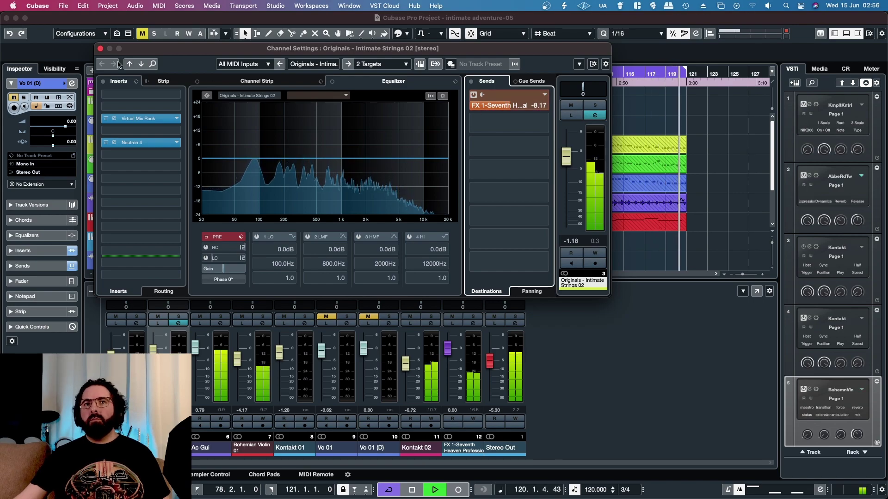
pyautogui.click(100, 48)
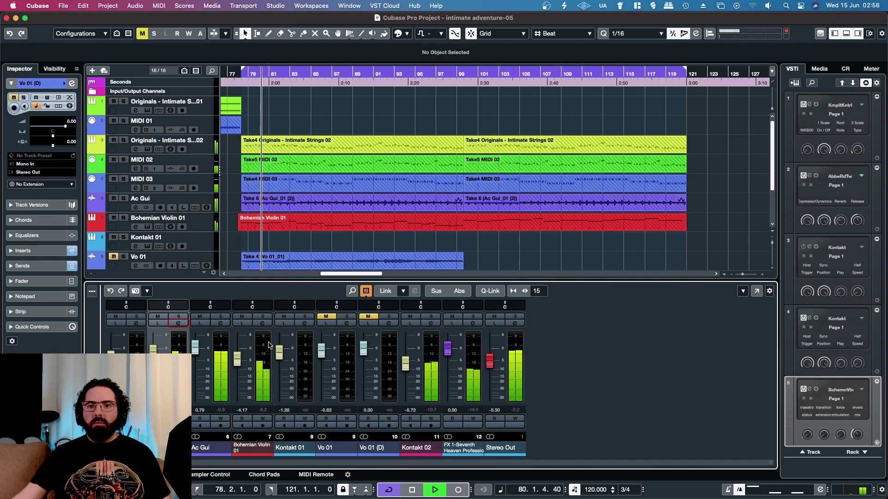
# - Check the UADx 1176LN compressor on the Bohemian Violin 01 channel and move it up to insert slot 3
pyautogui.click(262, 323)
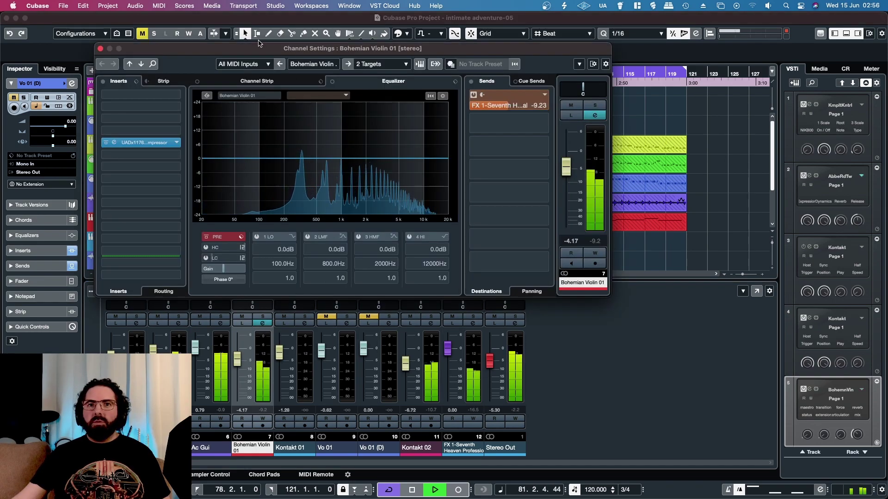
pyautogui.moveTo(260, 48); pyautogui.dragTo(365, 49)
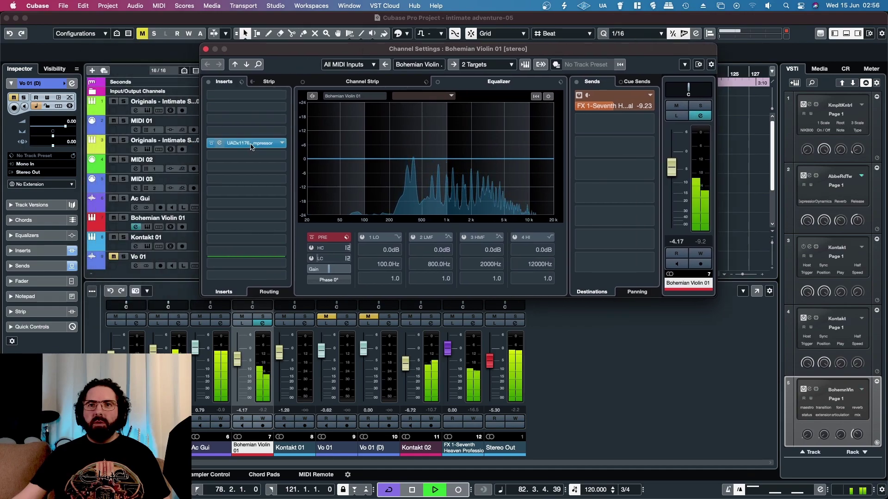
pyautogui.click(245, 143)
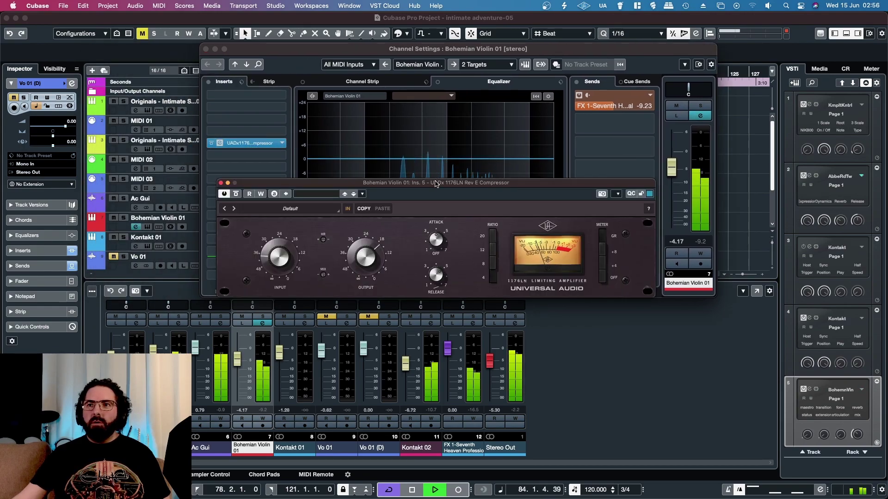
pyautogui.moveTo(437, 182); pyautogui.dragTo(417, 94)
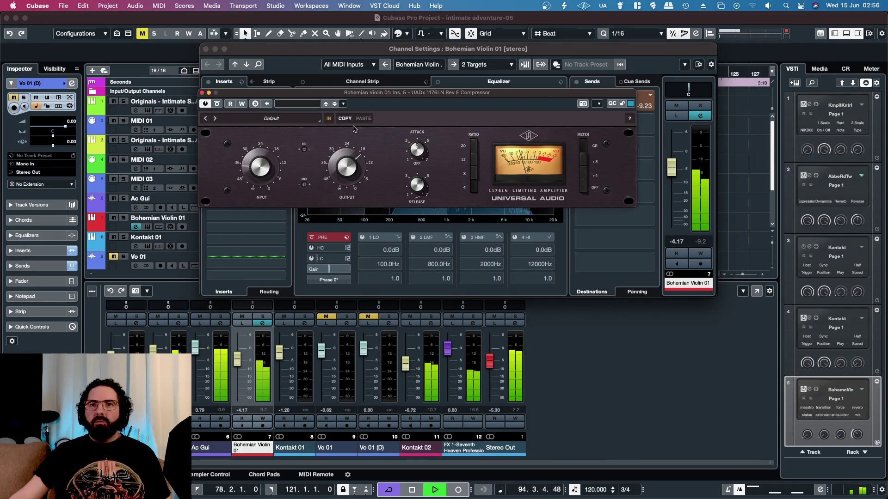
pyautogui.click(202, 93)
pyautogui.moveTo(251, 139); pyautogui.dragTo(250, 120)
# - Load Neutron 4 in insert slot 5 of the Bohemian Violin 01 channel and run its Assistant
pyautogui.click(227, 132)
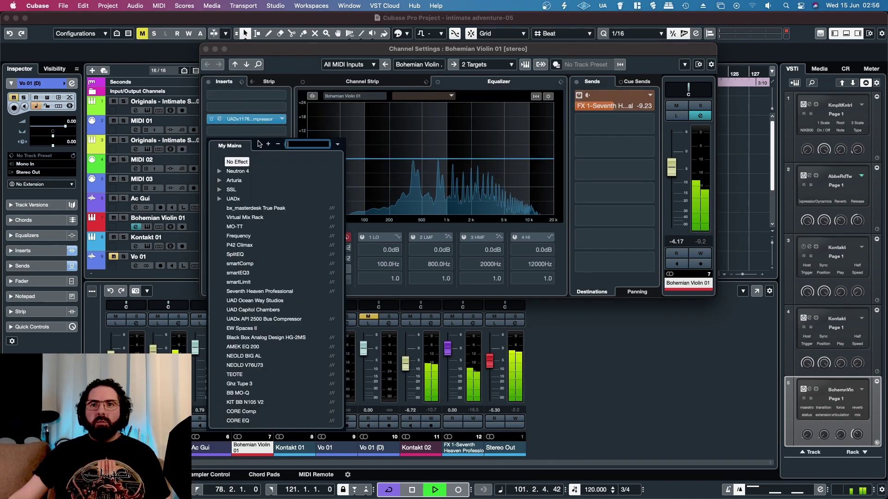
pyautogui.click(219, 171)
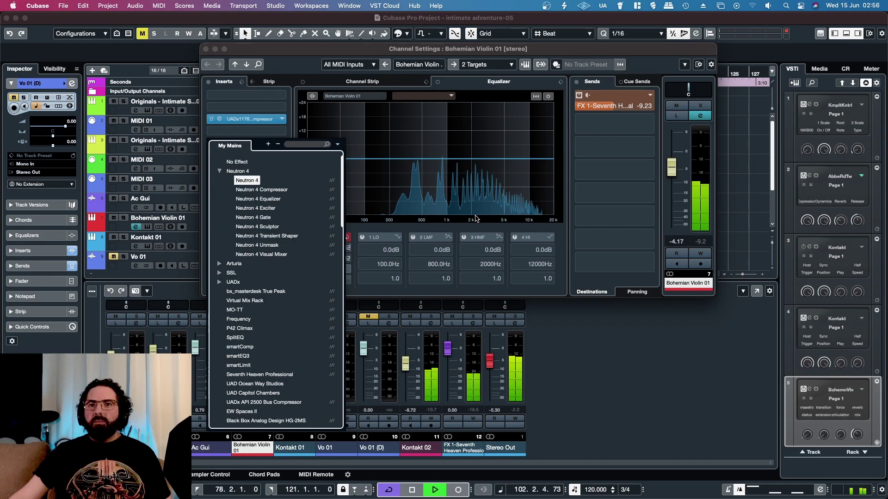
pyautogui.click(247, 181)
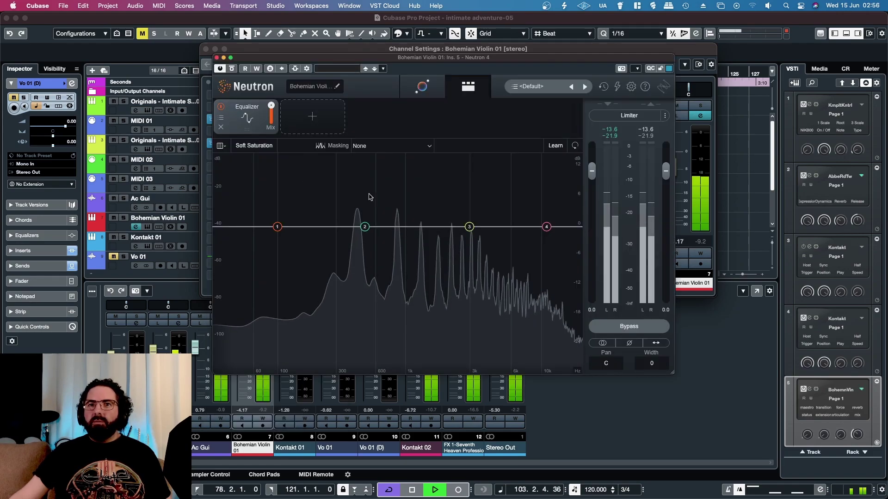
pyautogui.click(422, 86)
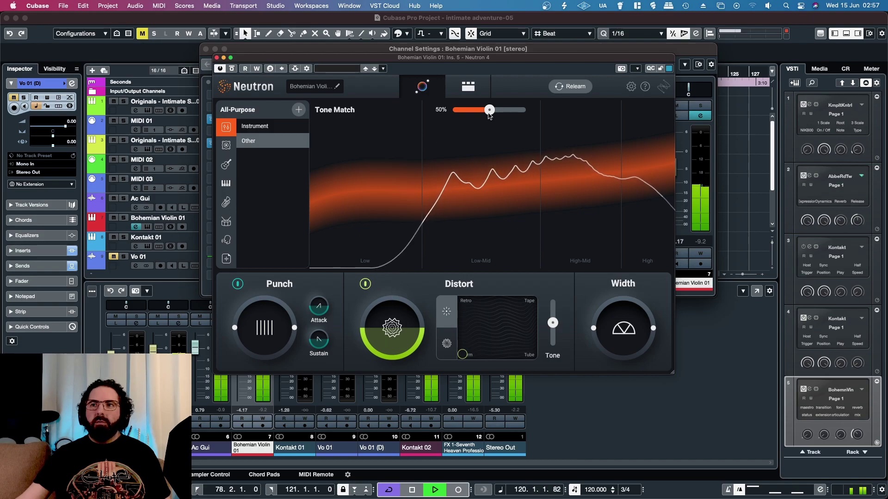
# - Lower the violin's Tone Match amount to 29%, and reduce the Distort amount while shifting its character toward the centre with Tone at -36
pyautogui.moveTo(488, 112)
pyautogui.mouseDown()
pyautogui.moveTo(467, 114)
pyautogui.moveTo(477, 114)
pyautogui.mouseUp()
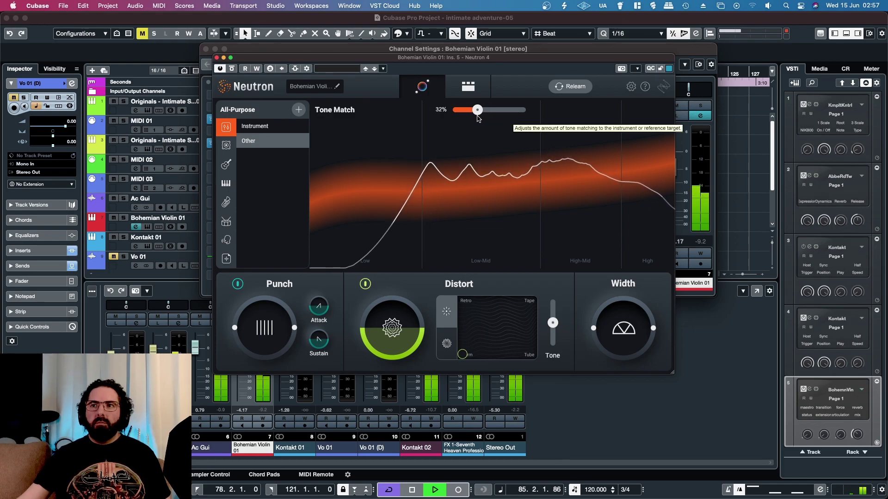
pyautogui.moveTo(477, 117); pyautogui.dragTo(475, 117)
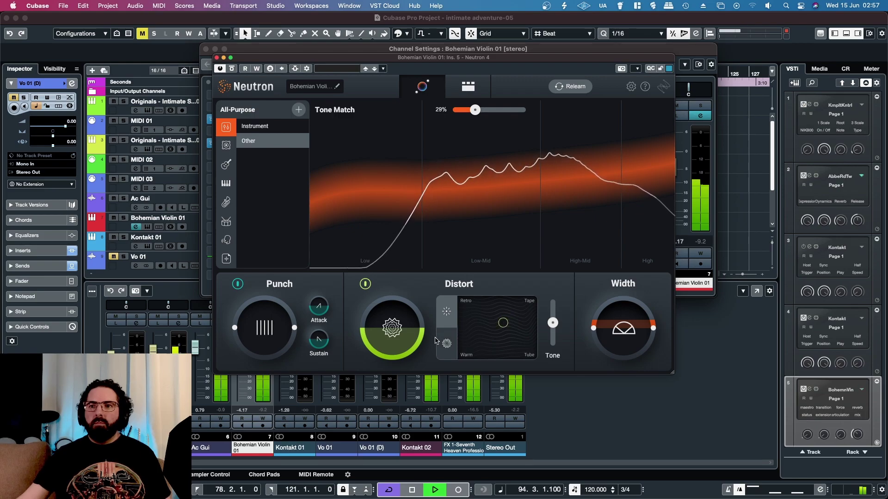
pyautogui.moveTo(398, 344); pyautogui.dragTo(397, 355)
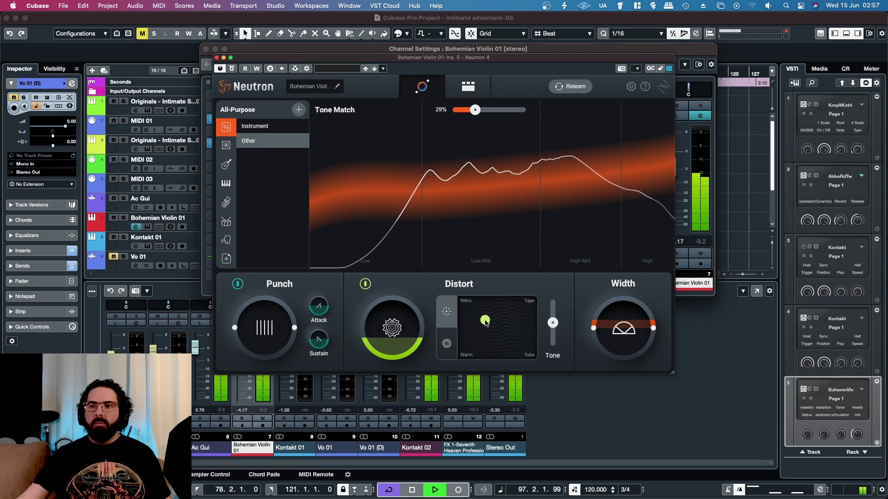
pyautogui.moveTo(486, 322); pyautogui.dragTo(495, 331)
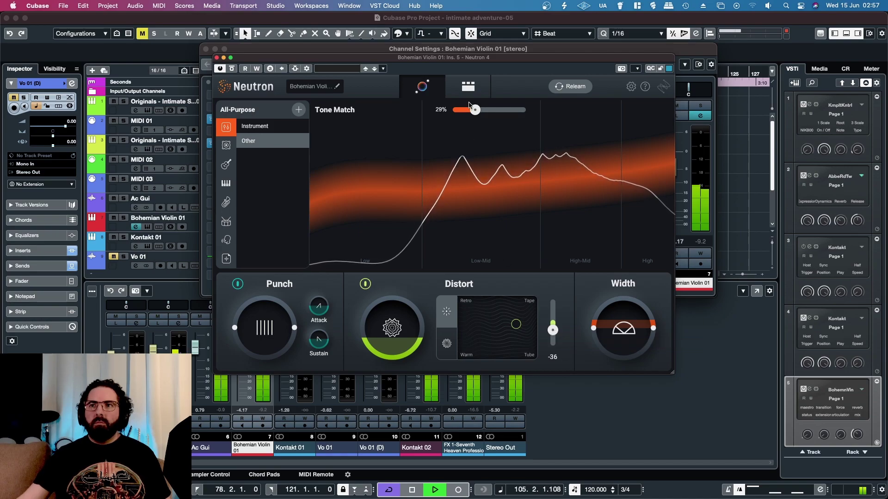
# - In Neutron's detailed modules, set Compressor 1's threshold to -17.8 dB on the lower band and -23.0 dB on the upper band
pyautogui.click(468, 86)
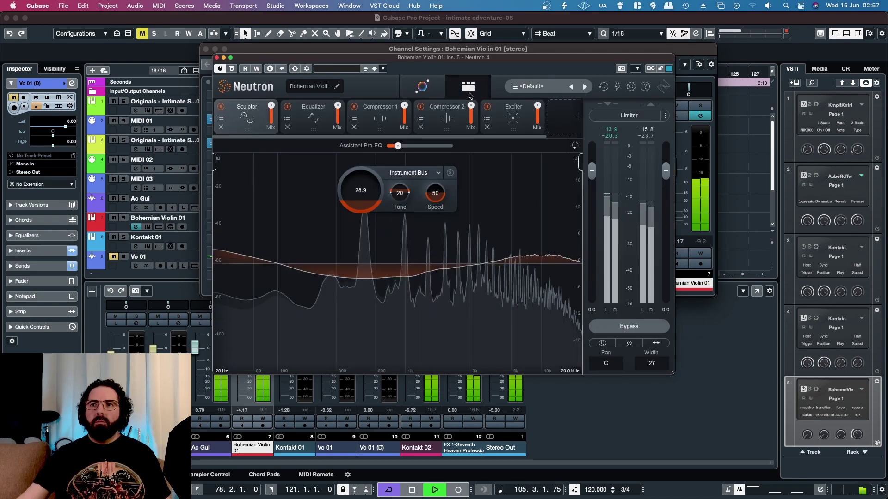
pyautogui.click(296, 121)
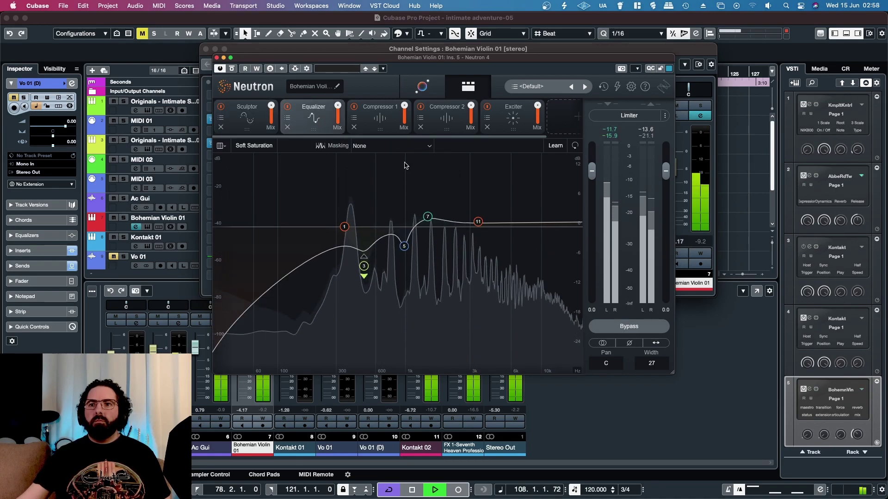
pyautogui.click(383, 128)
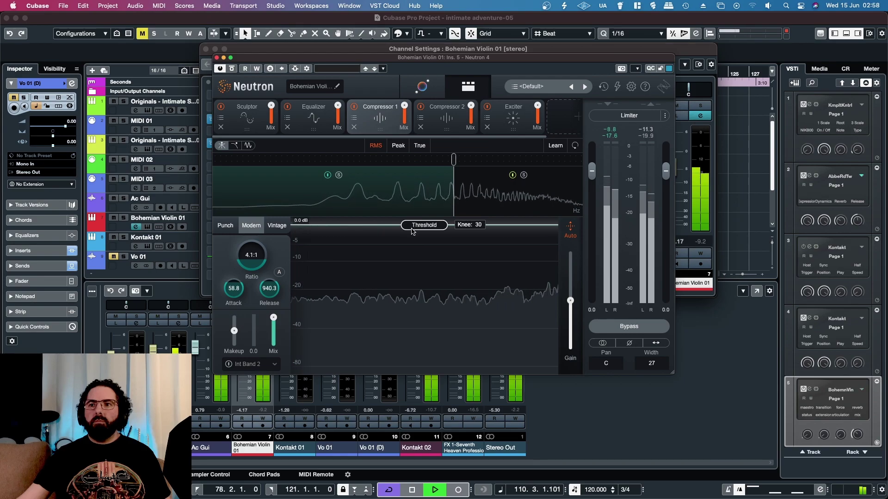
pyautogui.moveTo(418, 231); pyautogui.dragTo(420, 282)
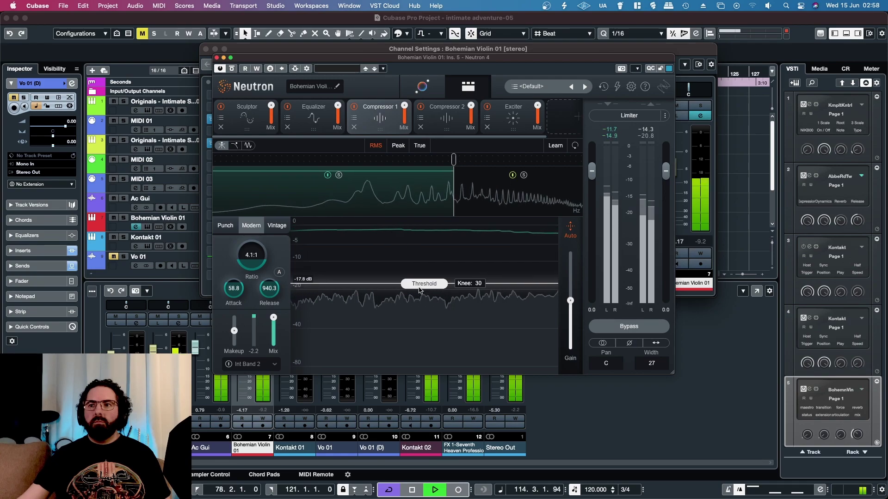
pyautogui.click(494, 186)
pyautogui.moveTo(419, 290); pyautogui.dragTo(419, 301)
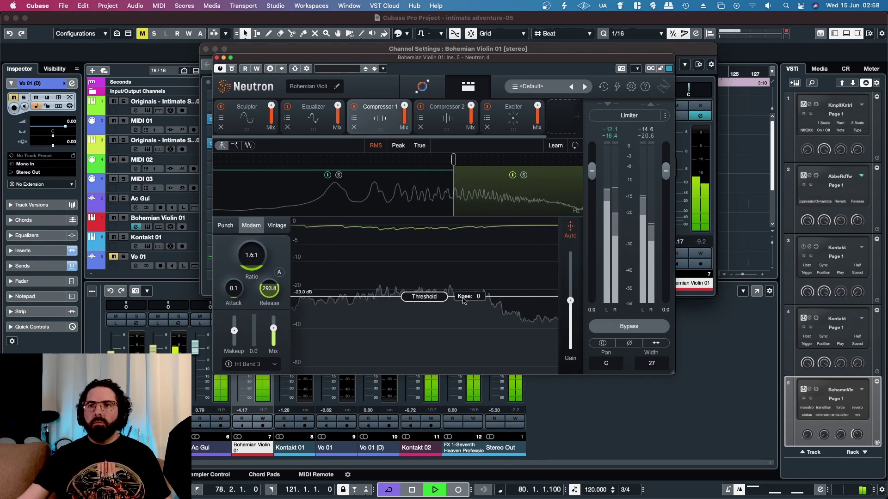
# - Compare the violin with the Exciter off and on, reduce the Exciter's mix to 36, and close Neutron and the channel settings
pyautogui.click(463, 116)
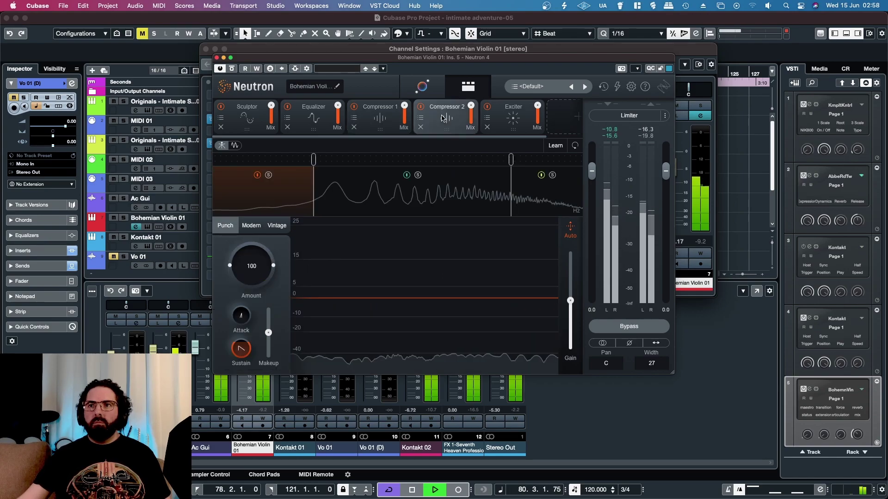
pyautogui.click(500, 125)
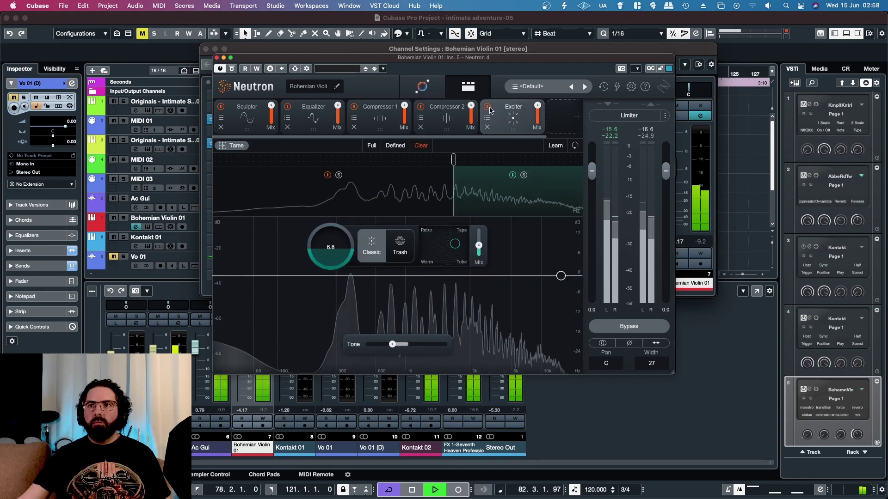
pyautogui.click(488, 107)
pyautogui.click(488, 107)
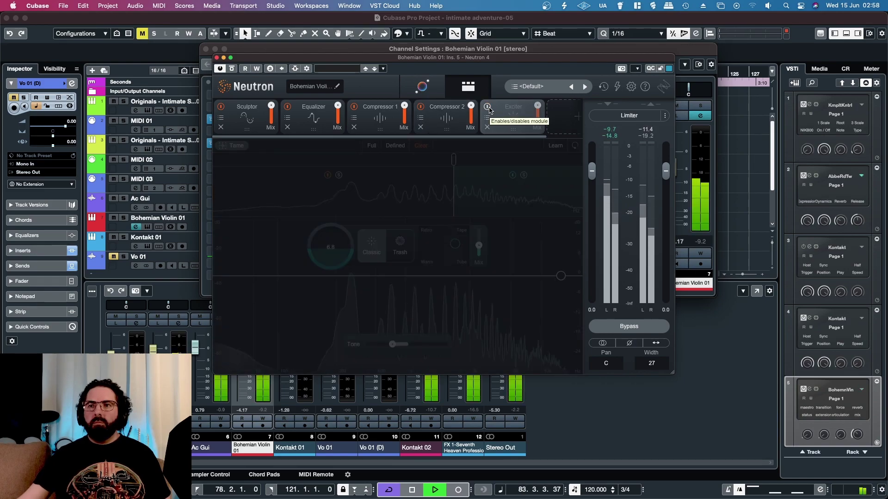
pyautogui.moveTo(538, 109); pyautogui.dragTo(520, 202)
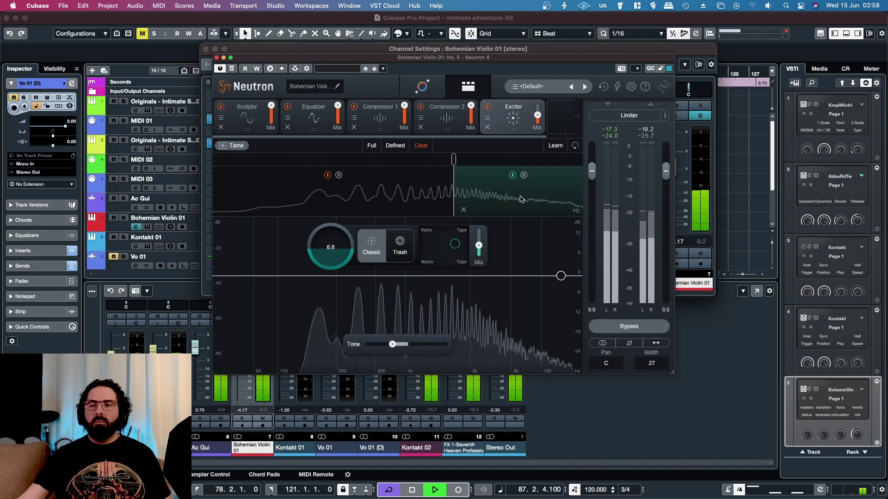
pyautogui.click(216, 57)
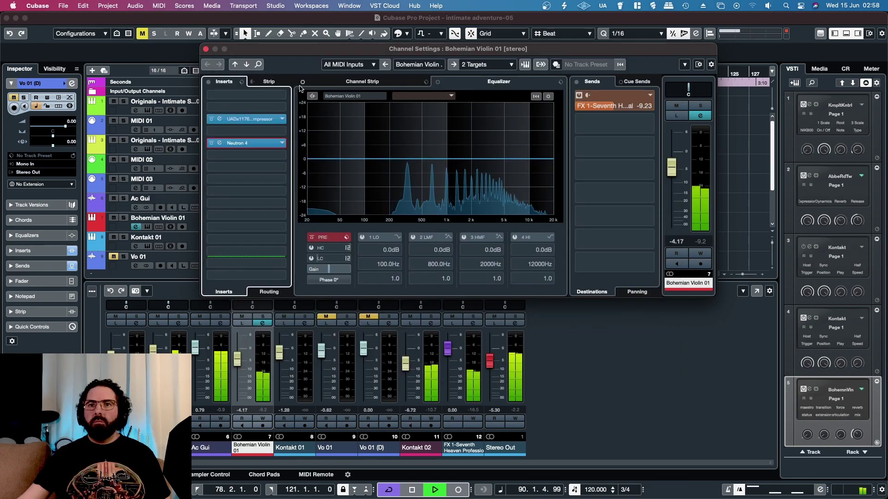
pyautogui.click(206, 49)
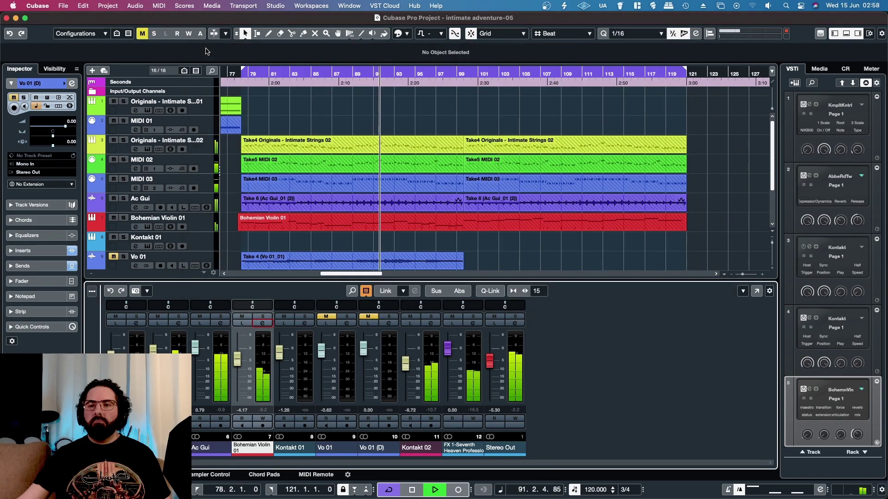
# - Reopen Neutron on Bohemian Violin 01, switch Zero Latency mode on and back off, and close the plug-in and channel settings
pyautogui.click(261, 322)
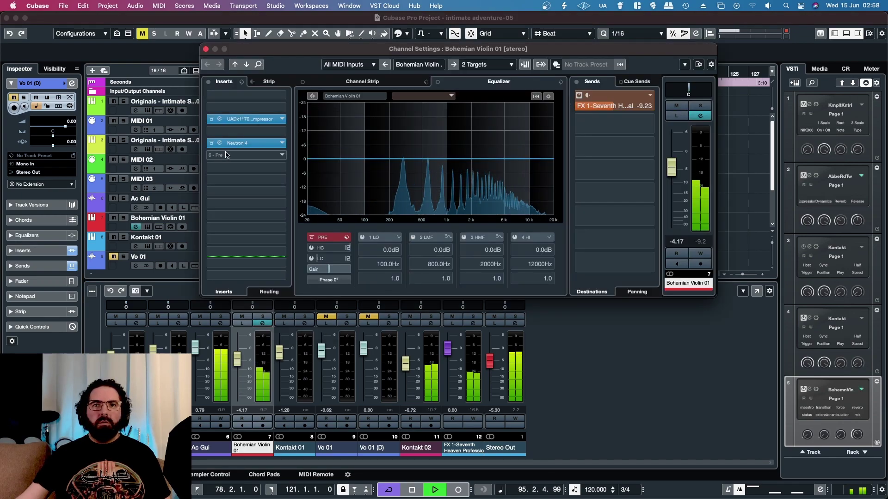
pyautogui.click(245, 143)
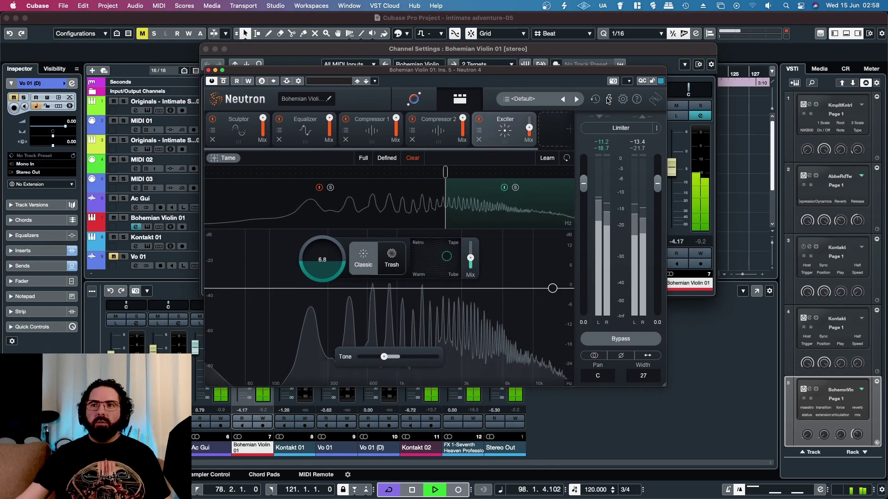
pyautogui.click(609, 99)
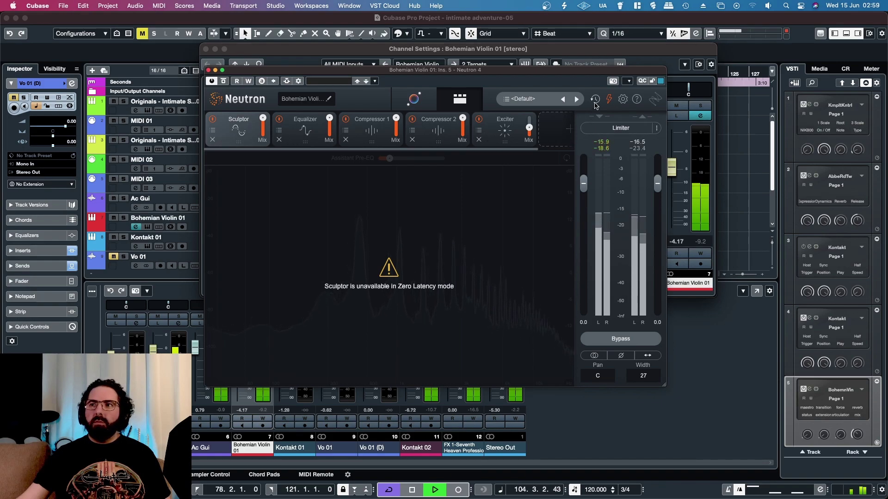
pyautogui.click(609, 100)
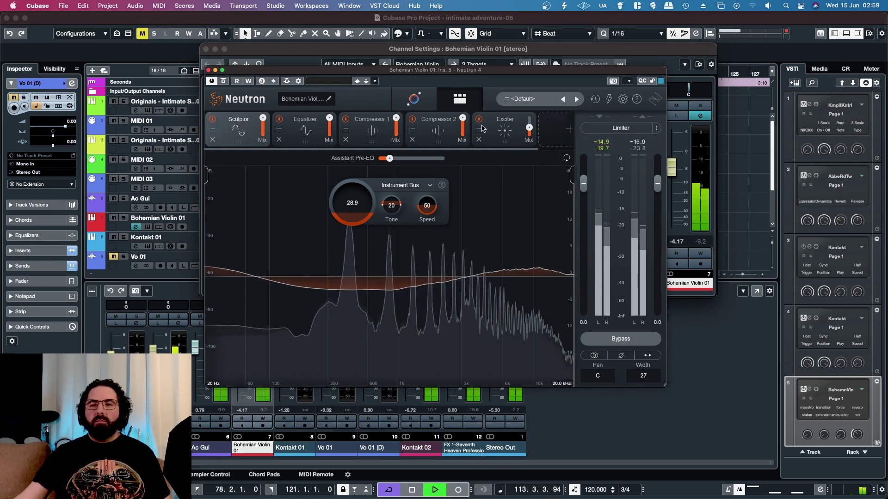
pyautogui.moveTo(530, 130)
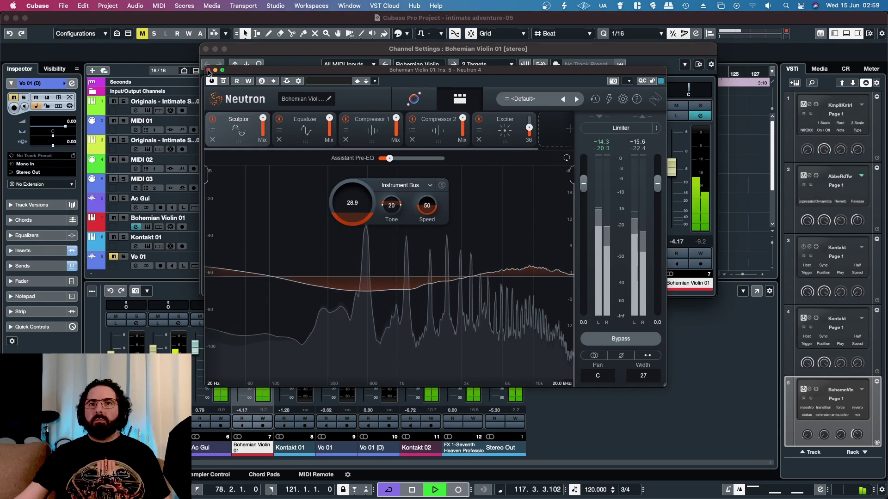
pyautogui.press('super+w')
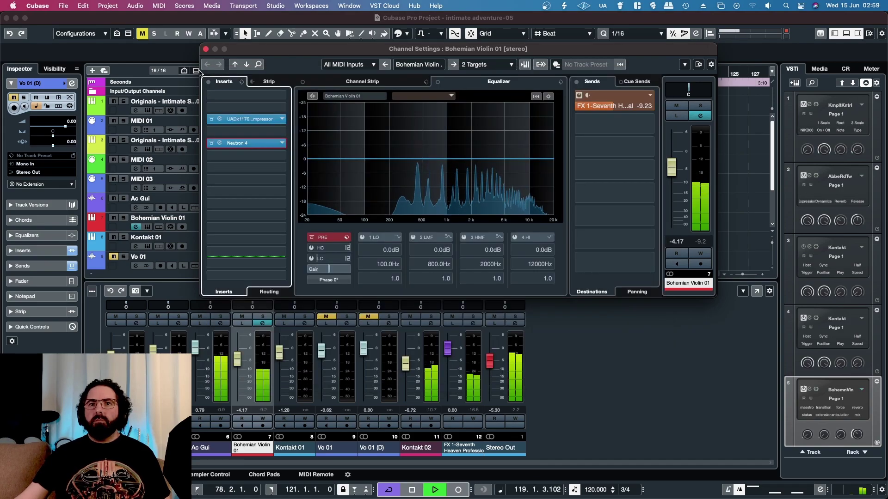
pyautogui.click(207, 49)
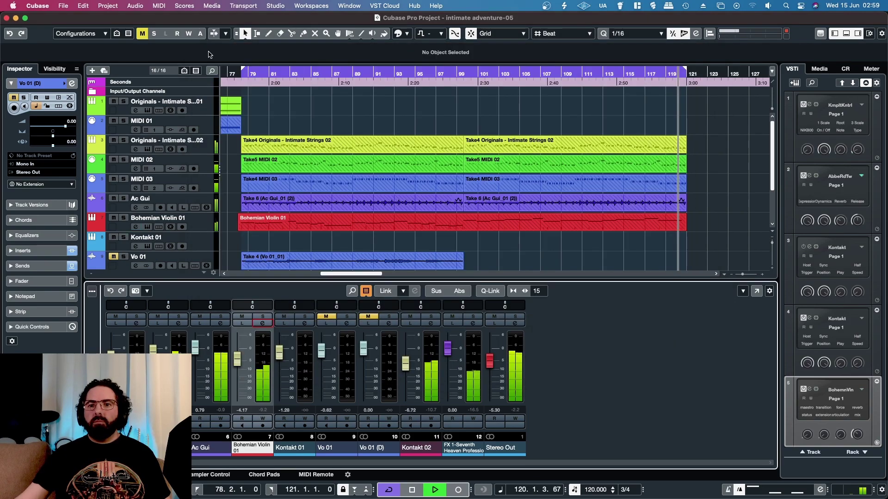
# - Solo the Ac Gui channel, compare its sound with Neutron 4 bypassed and active, and unsolo and close the channel
pyautogui.click(220, 323)
pyautogui.click(700, 106)
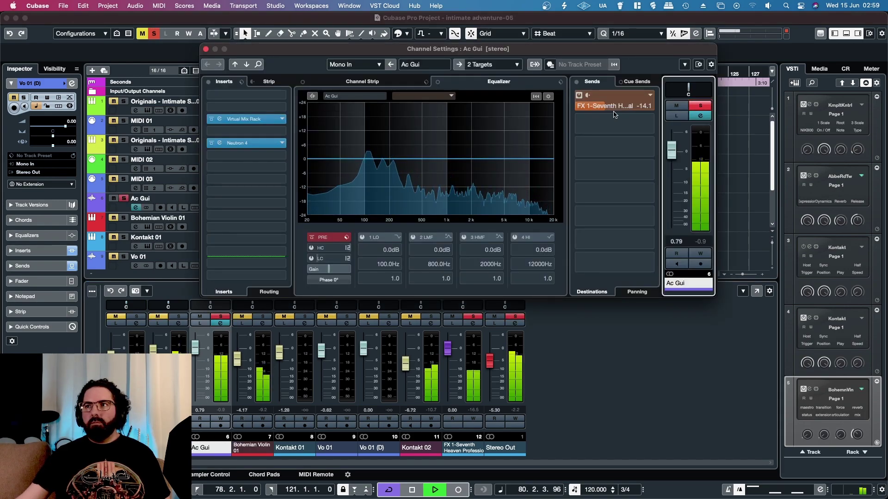
pyautogui.click(212, 144)
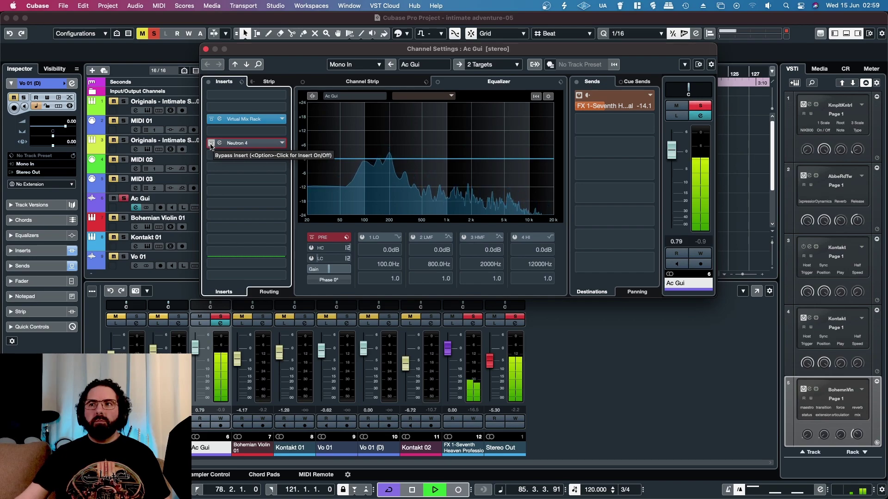
pyautogui.click(210, 144)
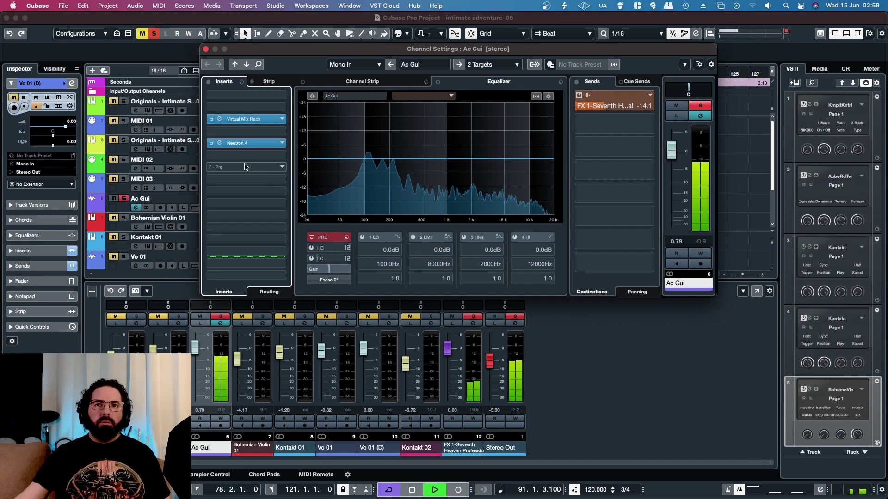
pyautogui.click(695, 107)
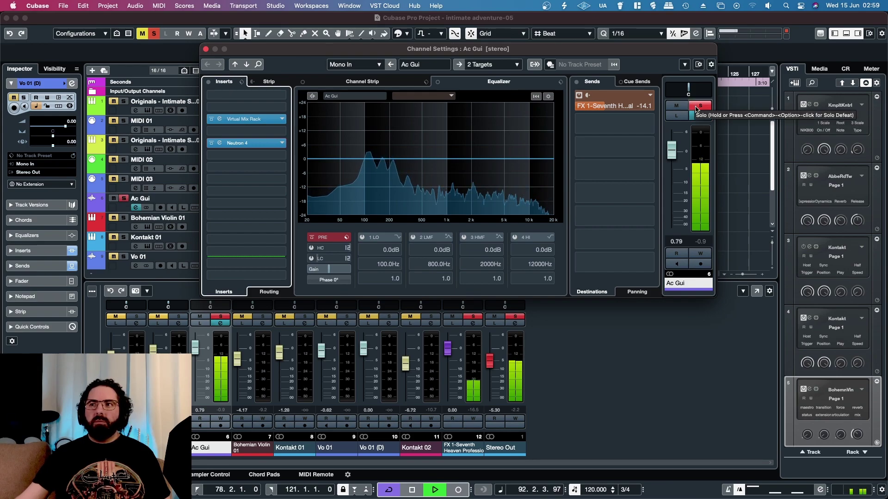
pyautogui.click(205, 49)
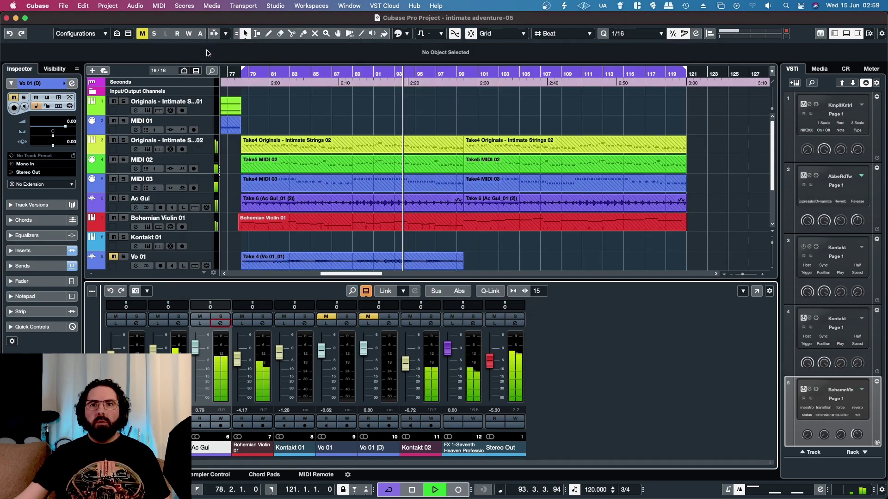
# - Solo the Intimate Strings 02 channel, open its Neutron 4, and compare the sound with the plug-in bypassed and active
pyautogui.click(178, 323)
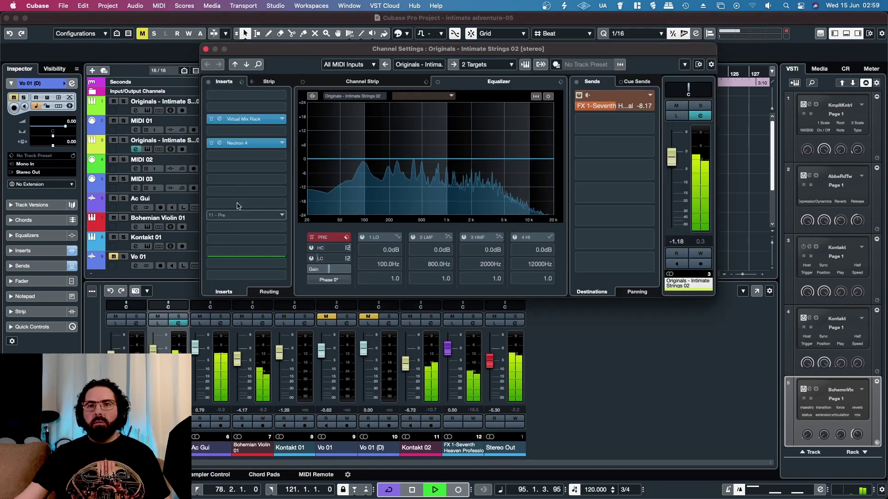
pyautogui.click(699, 106)
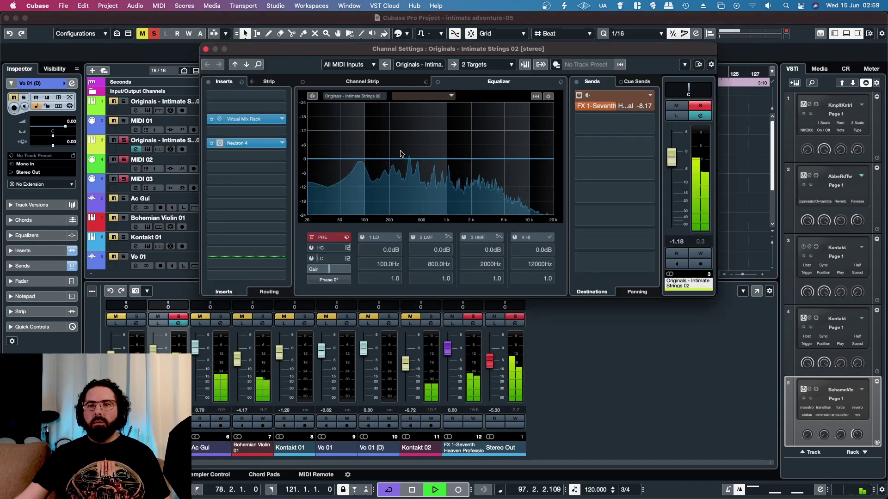
pyautogui.click(238, 143)
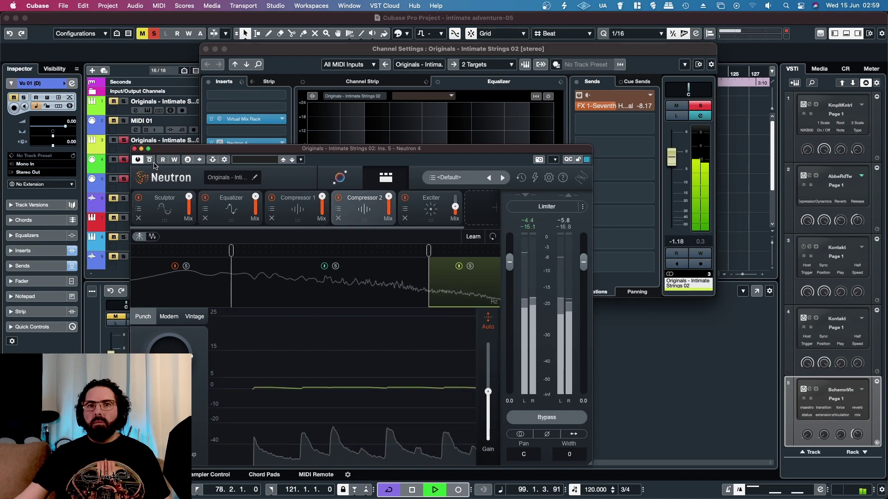
pyautogui.click(149, 160)
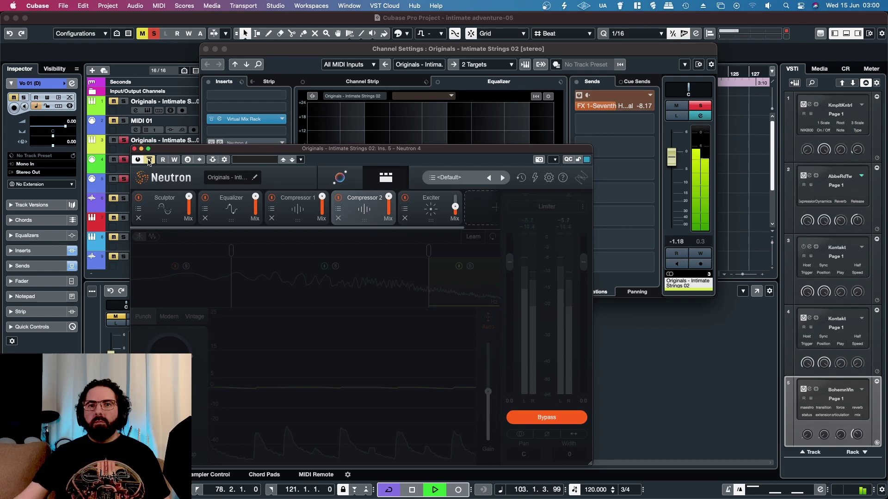
pyautogui.click(149, 160)
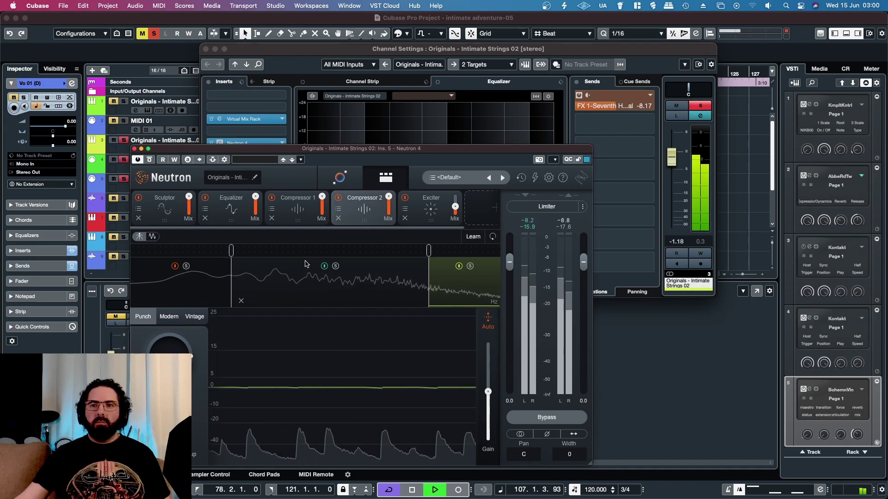
# - Reduce the strings' Sculptor mix to 47 and adjust the Equalizer mix to slightly below full
pyautogui.click(239, 212)
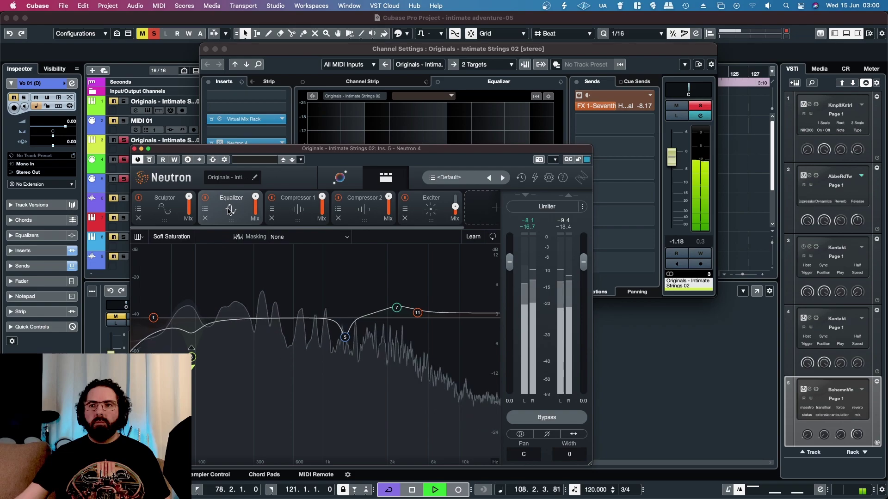
pyautogui.moveTo(255, 199); pyautogui.dragTo(257, 285)
pyautogui.moveTo(189, 197); pyautogui.dragTo(185, 263)
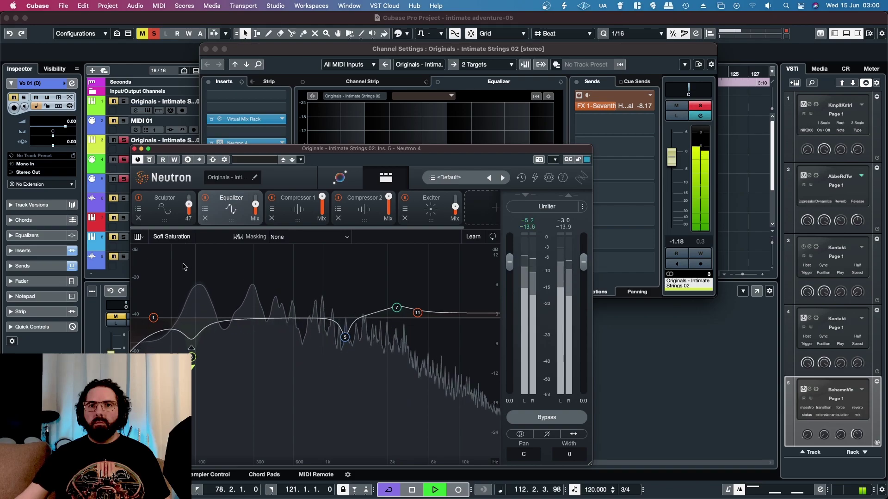
pyautogui.moveTo(255, 209); pyautogui.dragTo(250, 146)
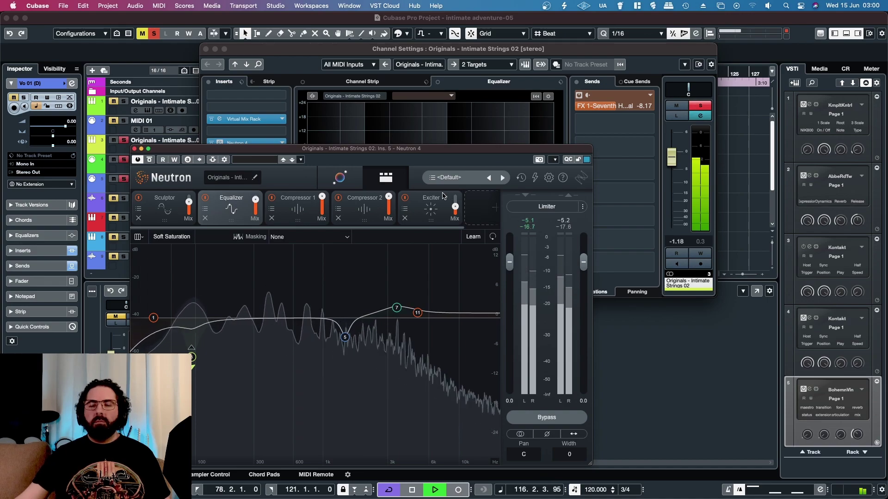
# - In the strings' Assistant view, shift the Distort blend toward Tape, slightly lower the Distort amount, and increase the Width
pyautogui.click(340, 177)
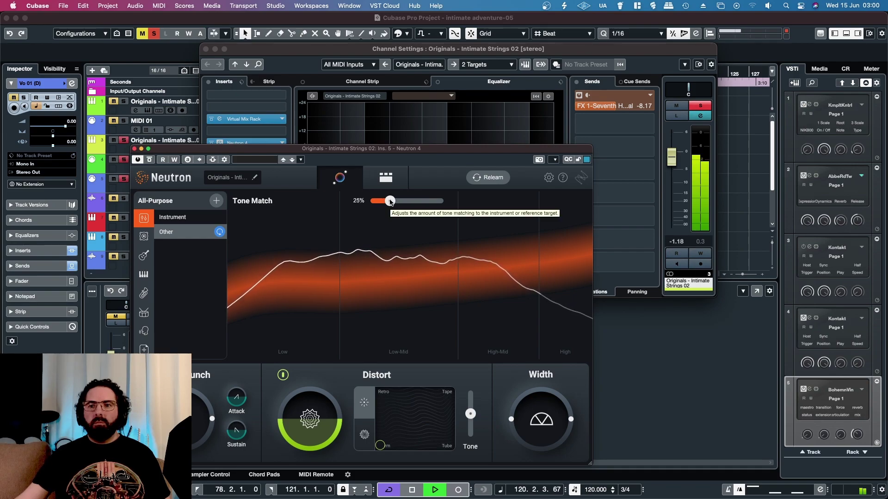
pyautogui.moveTo(381, 448); pyautogui.dragTo(431, 405)
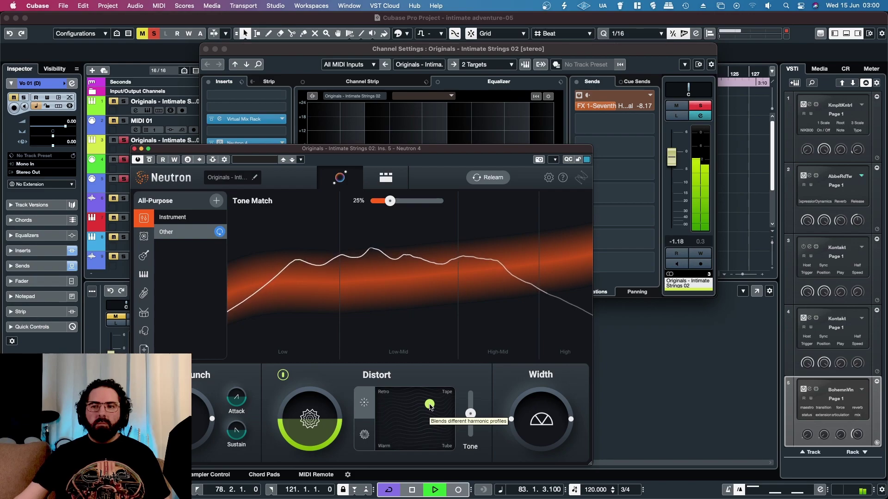
pyautogui.moveTo(433, 407)
pyautogui.mouseDown()
pyautogui.moveTo(439, 421)
pyautogui.moveTo(438, 409)
pyautogui.mouseUp()
pyautogui.moveTo(326, 426); pyautogui.dragTo(325, 434)
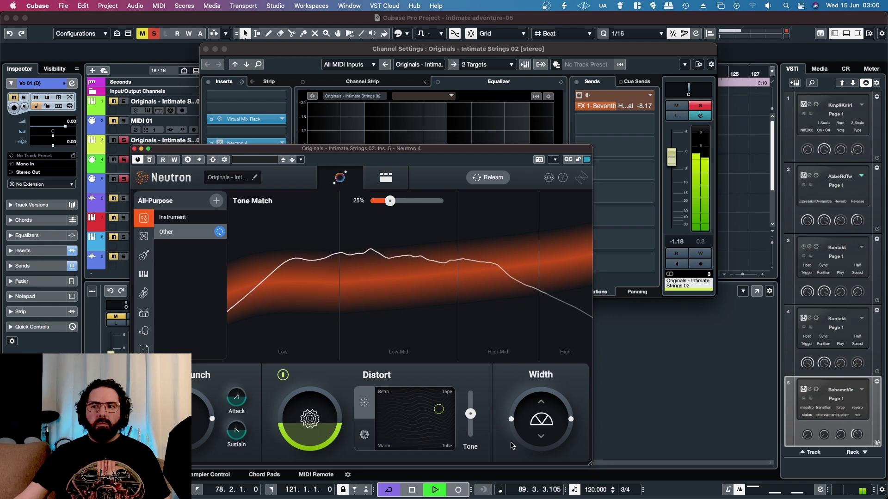
pyautogui.moveTo(535, 430); pyautogui.dragTo(530, 408)
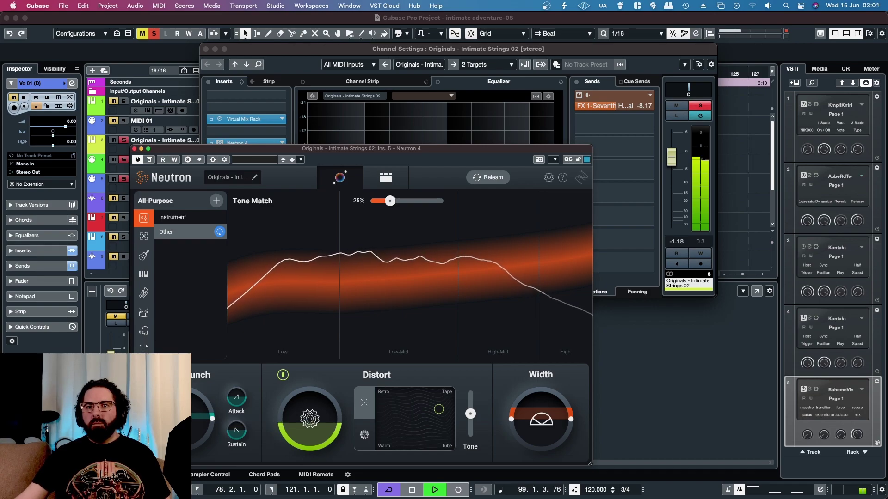
# - Unsolo the Intimate Strings 02 channel and close its Neutron 4 and channel settings
pyautogui.click(701, 106)
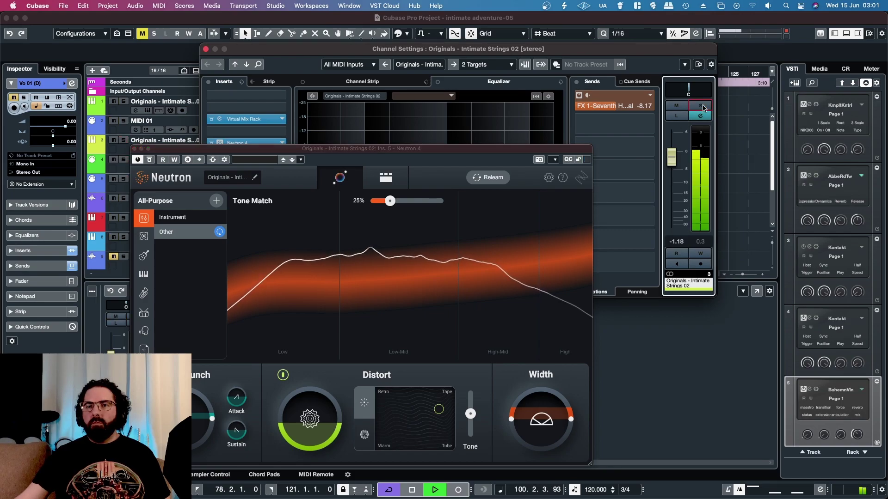
pyautogui.click(134, 149)
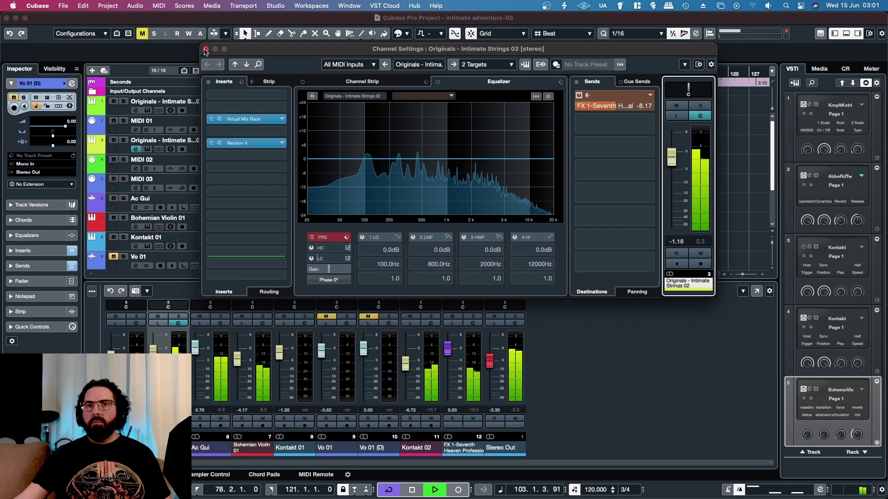
pyautogui.press('super+w')
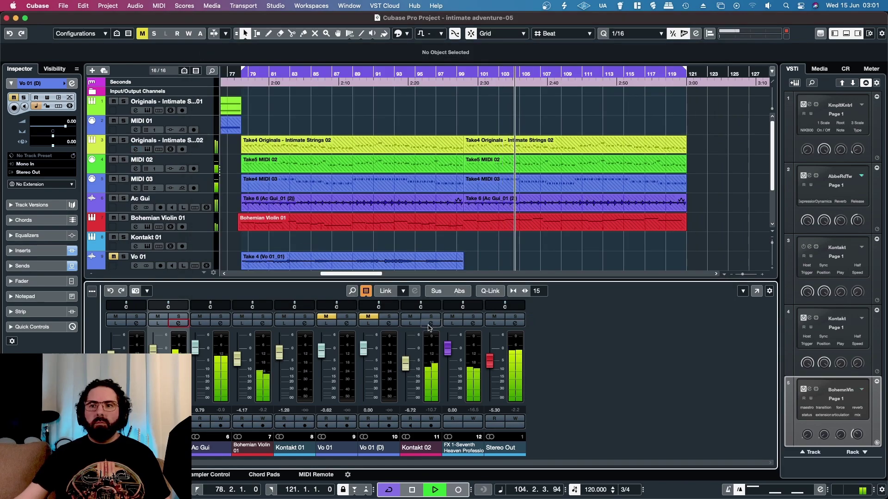
# - Open Neutron 4 on Kontakt 02, shift its Distort blend toward Tape, then close the channel's windows and stop playback
pyautogui.click(431, 324)
pyautogui.click(249, 119)
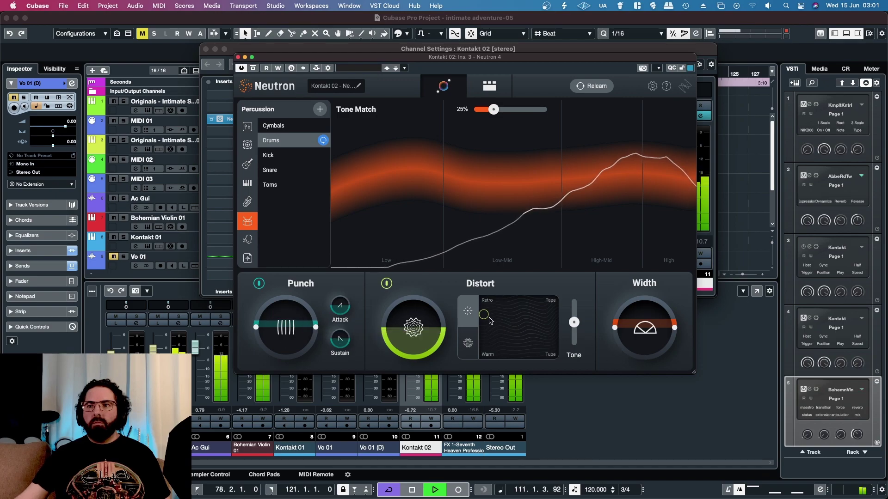
pyautogui.moveTo(484, 320); pyautogui.dragTo(535, 320)
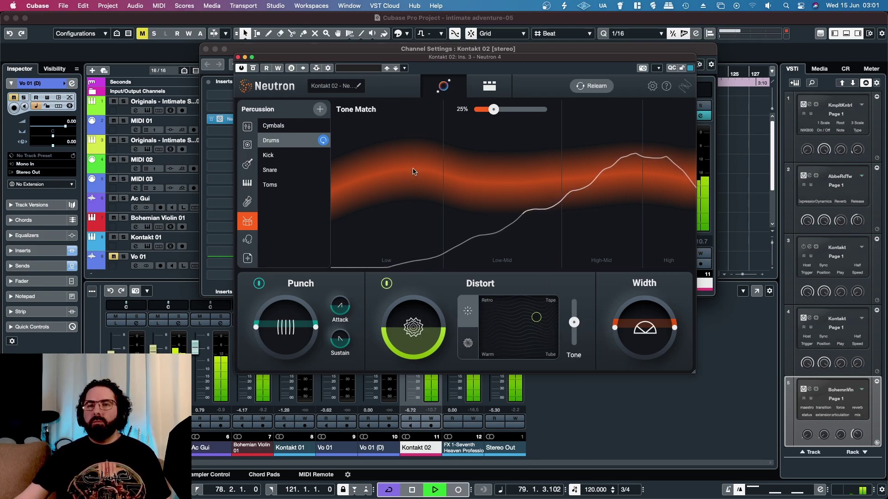
pyautogui.click(238, 57)
pyautogui.click(206, 49)
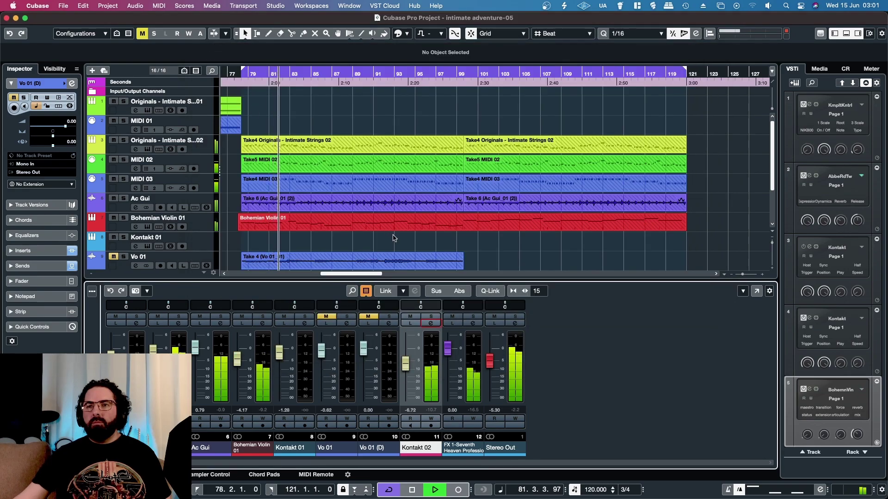
pyautogui.press('space')
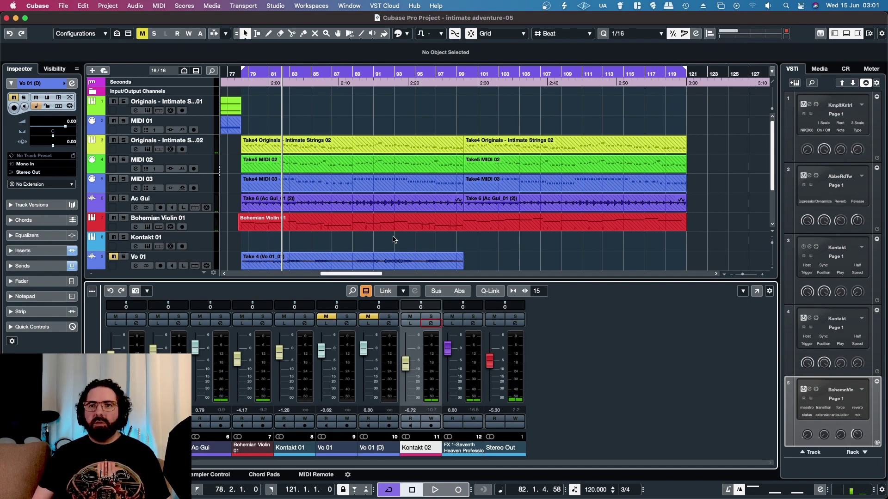
# - Reopen Neutron 4 on Kontakt 02 and compare its Assistant controls with the detailed module view
pyautogui.press('e')
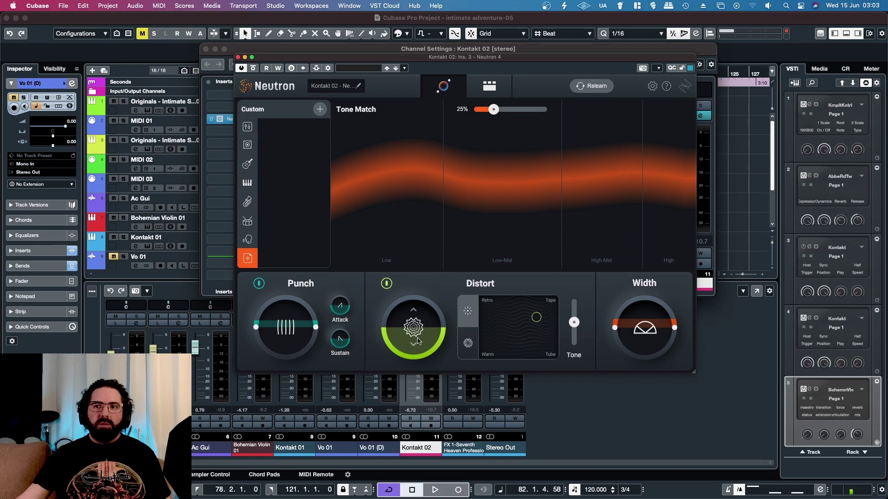
pyautogui.click(473, 96)
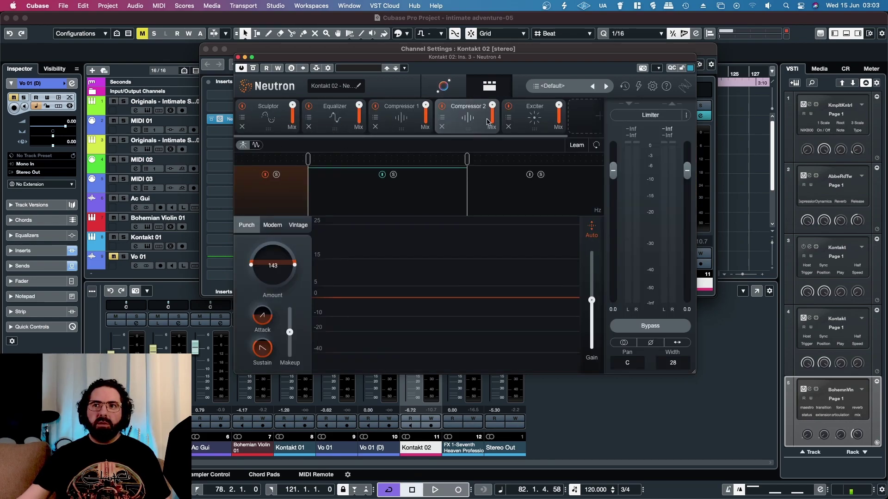
pyautogui.click(433, 93)
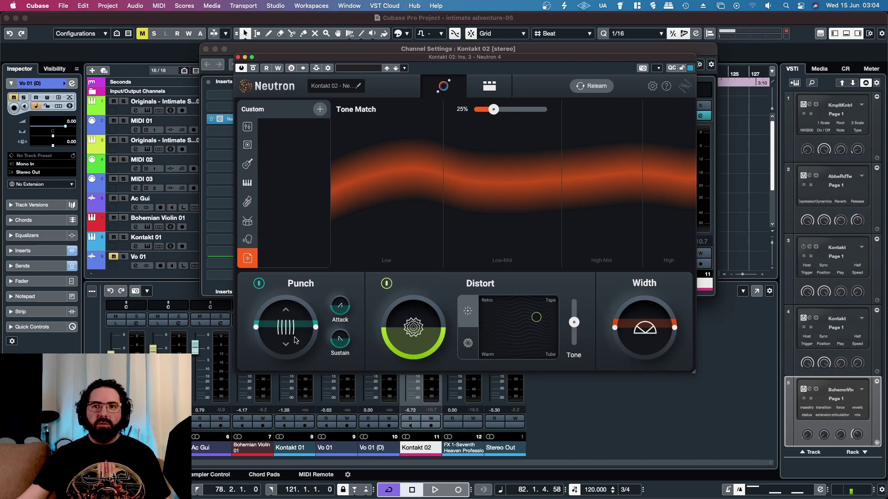
pyautogui.click(476, 88)
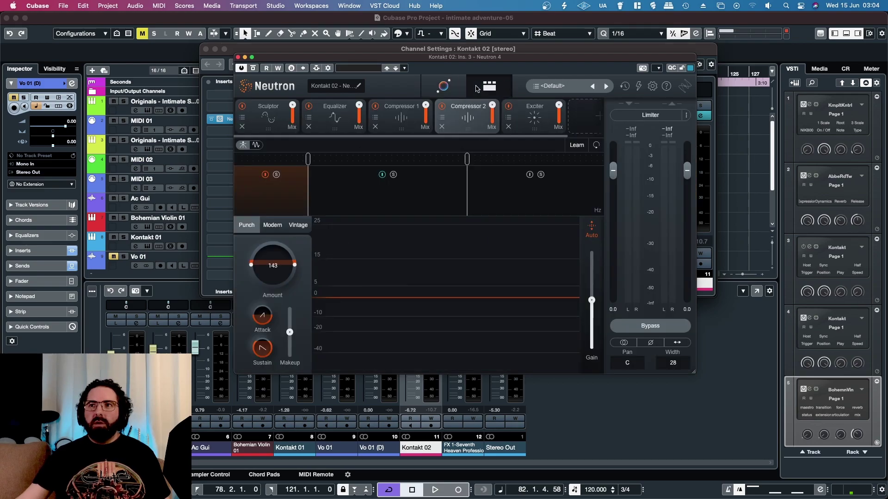